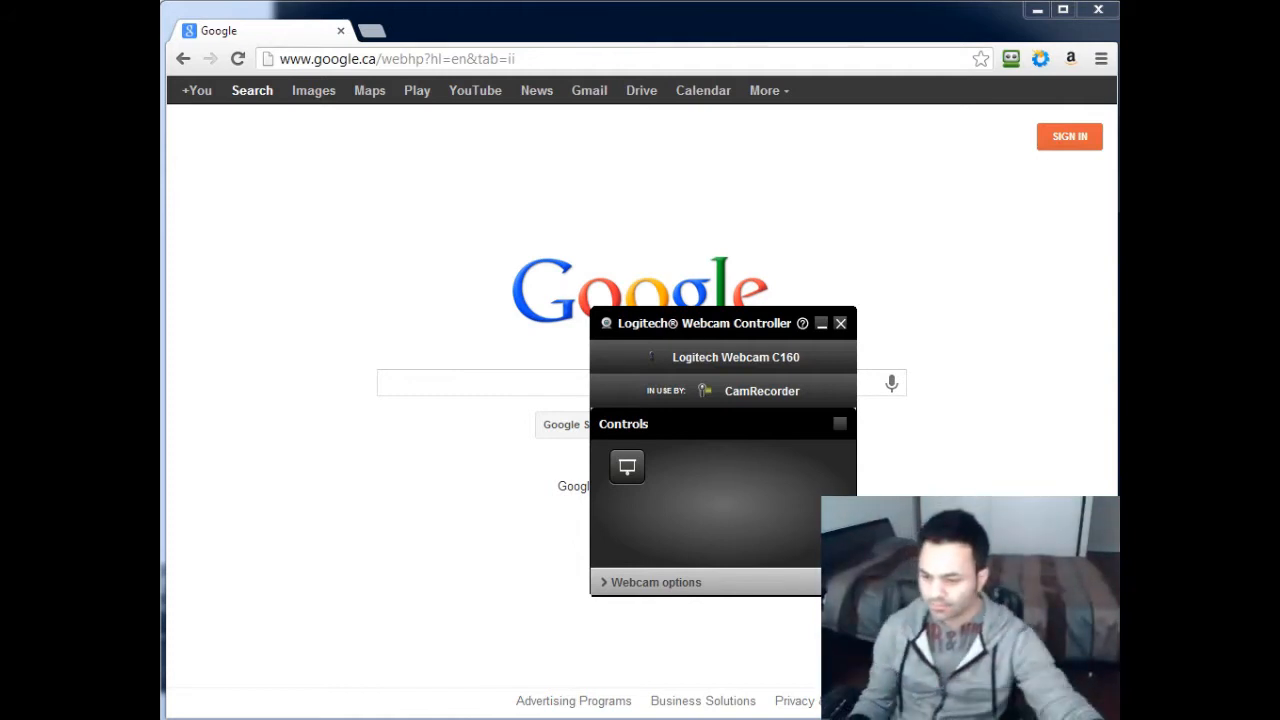
- Close the Logitech Webcam Controller and search Google for "lamborghini"
left_click(840, 323)
left_click(456, 390)
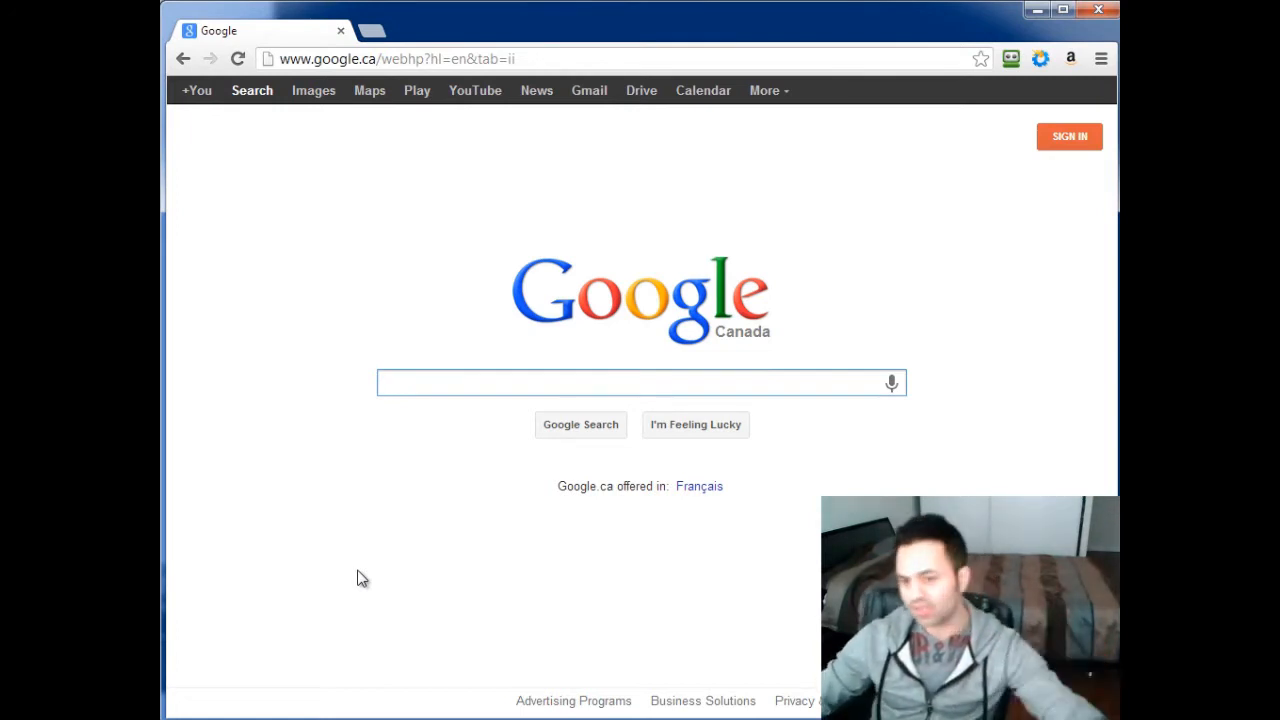
type("lma")
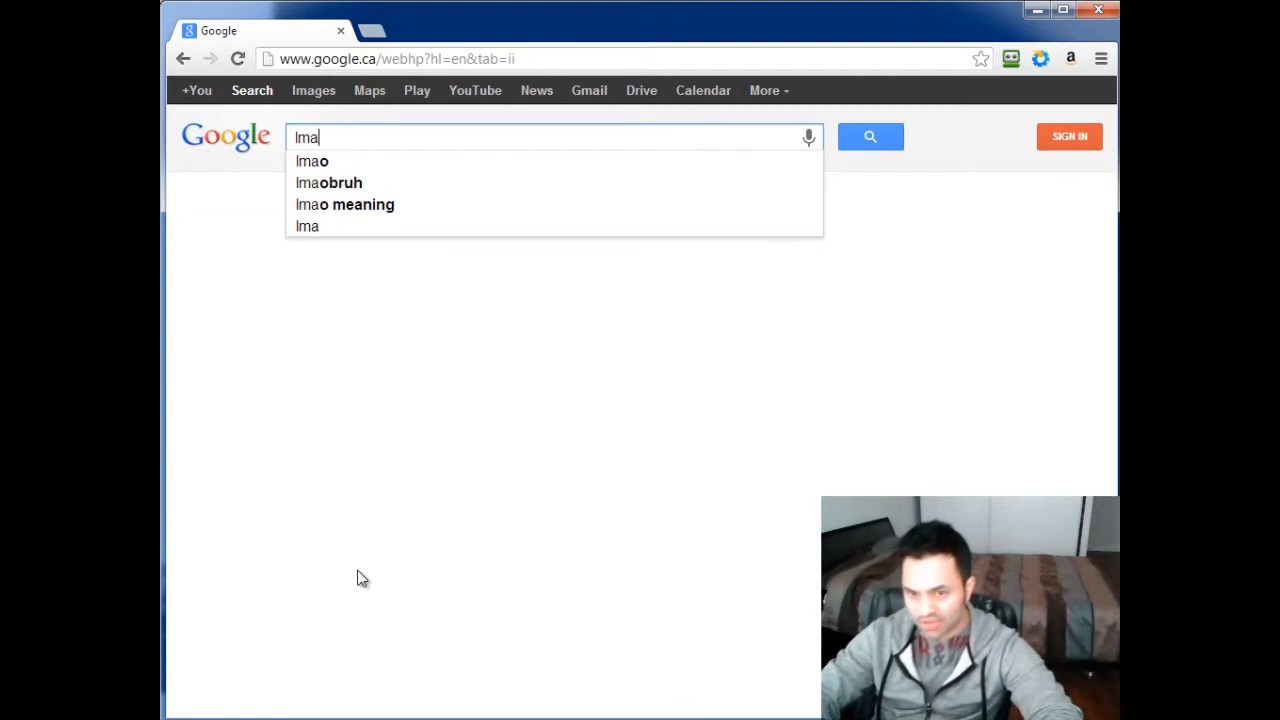
key("BackSpace")
key("BackSpace")
type("ambo")
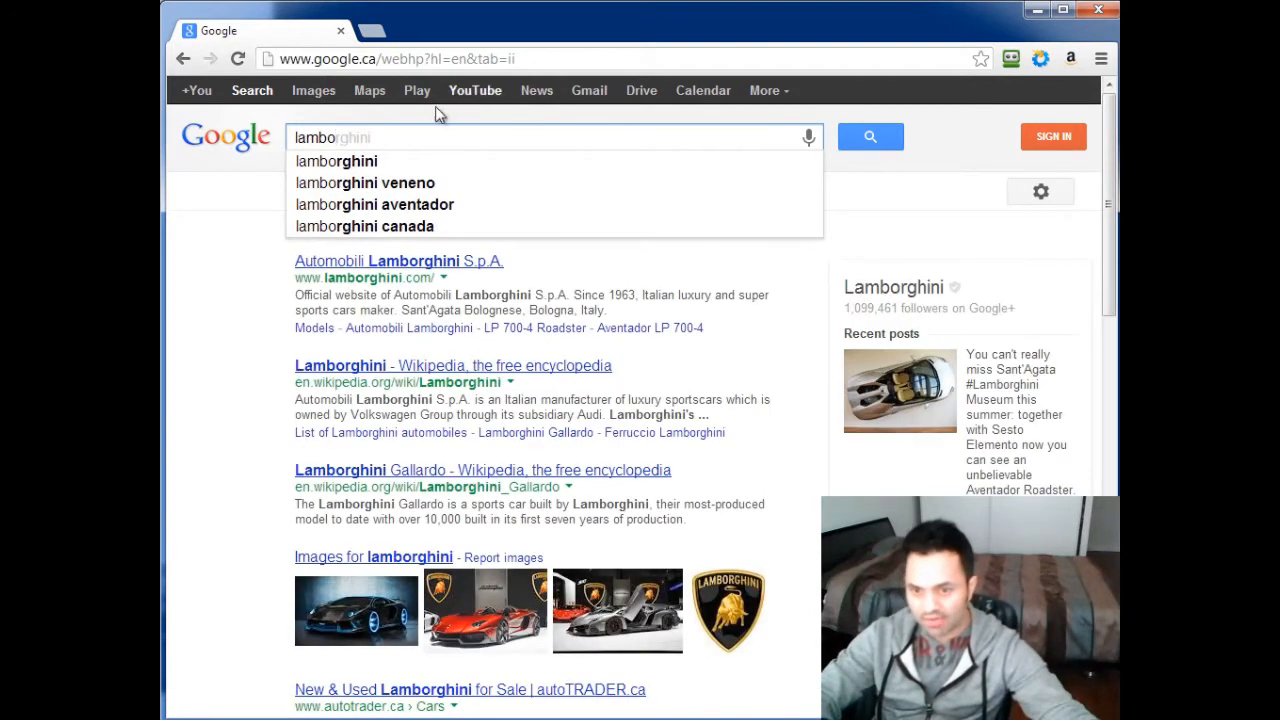
left_click(378, 162)
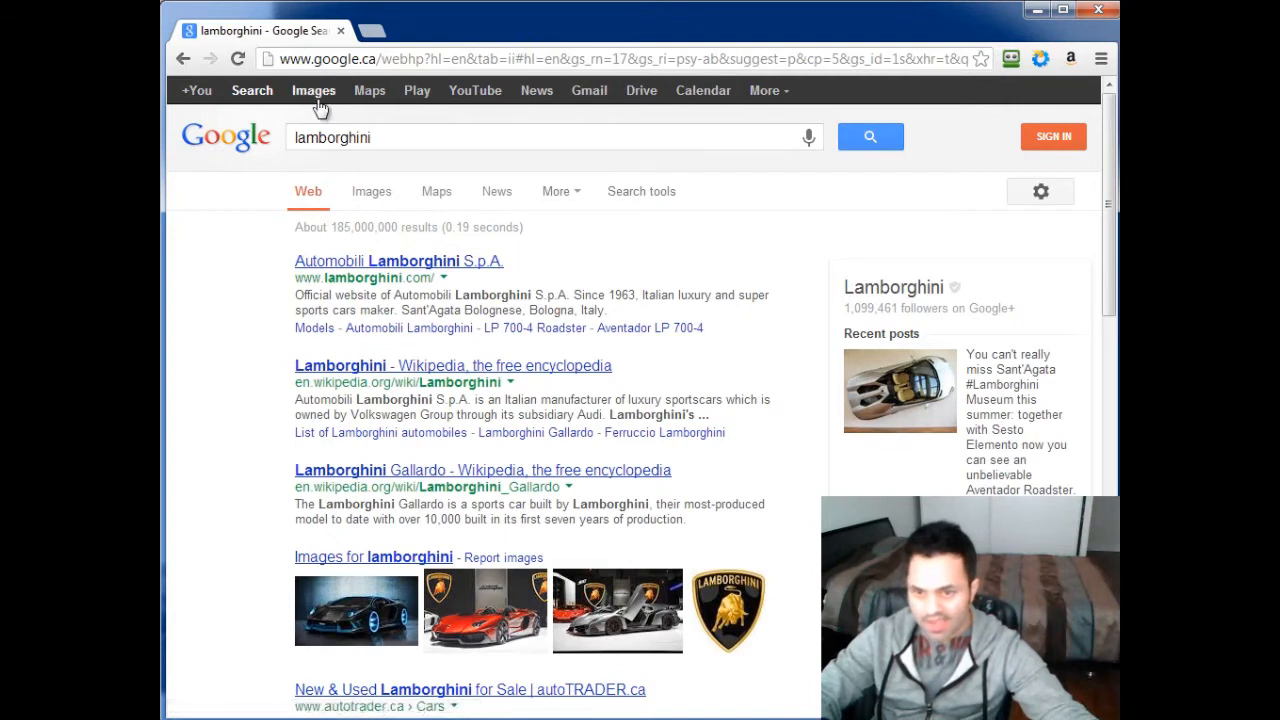
- Show the image results, narrow them to the 2012 group and open the orange Lamborghini Aventador LP700-4 picture
left_click(313, 91)
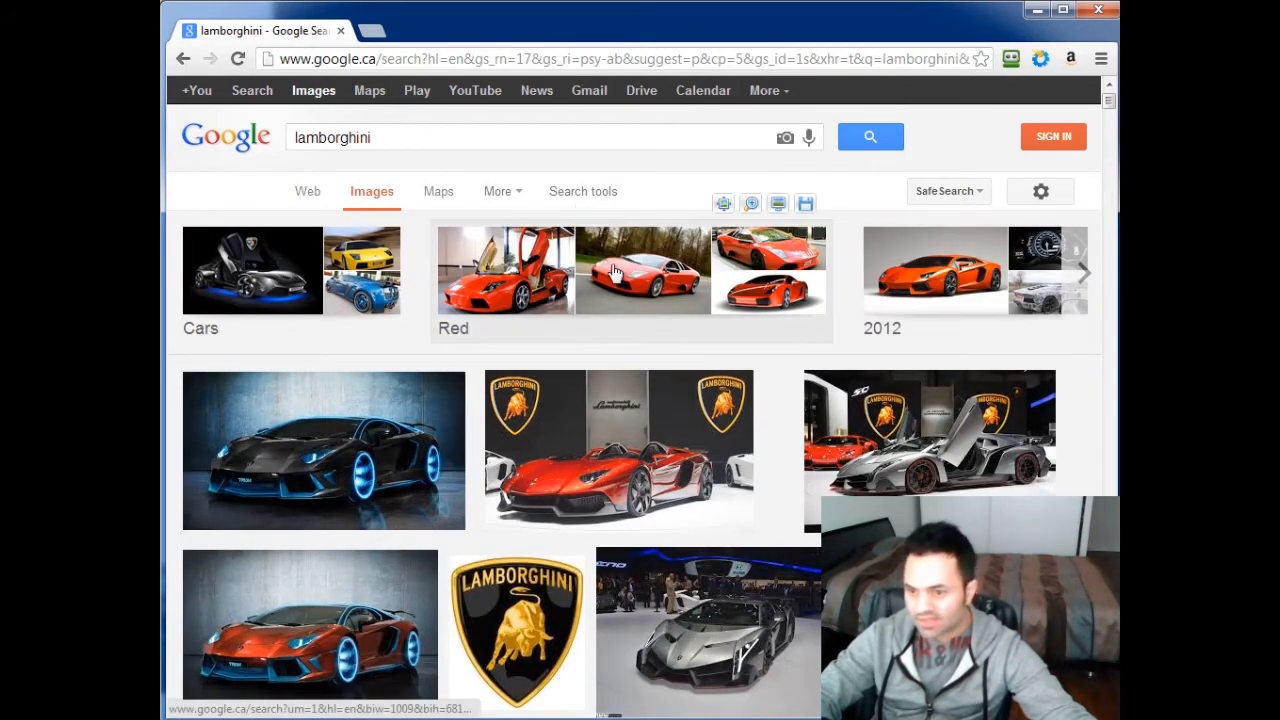
left_click(930, 262)
left_click(325, 365)
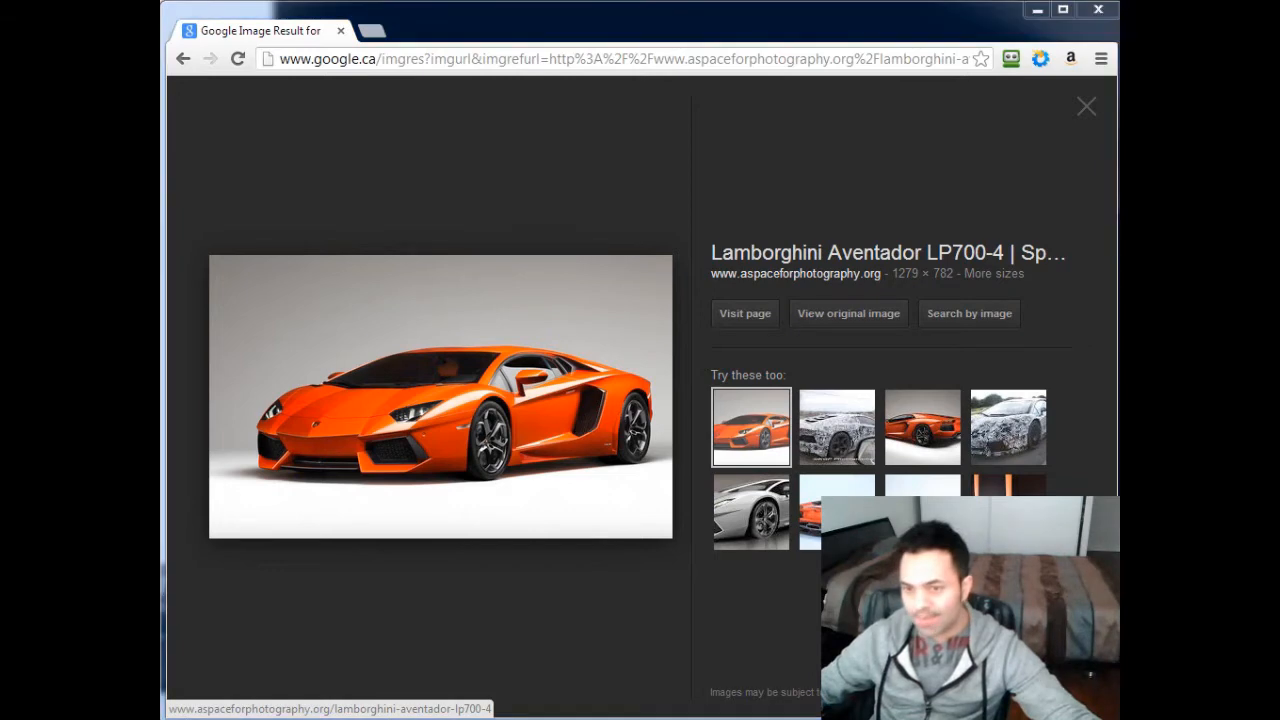
- Switch to Paint, paste the captured screenshot and move it until the whole orange car picture is in view
key("alt+Tab")
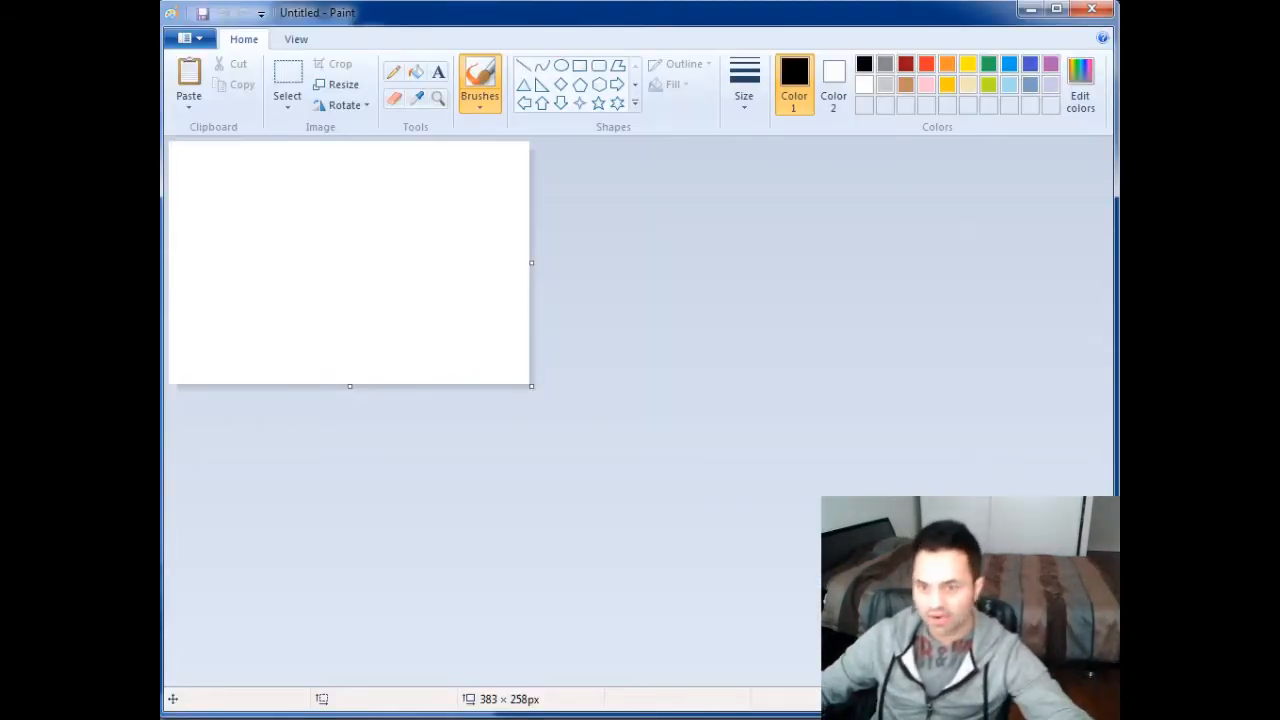
left_click(190, 80)
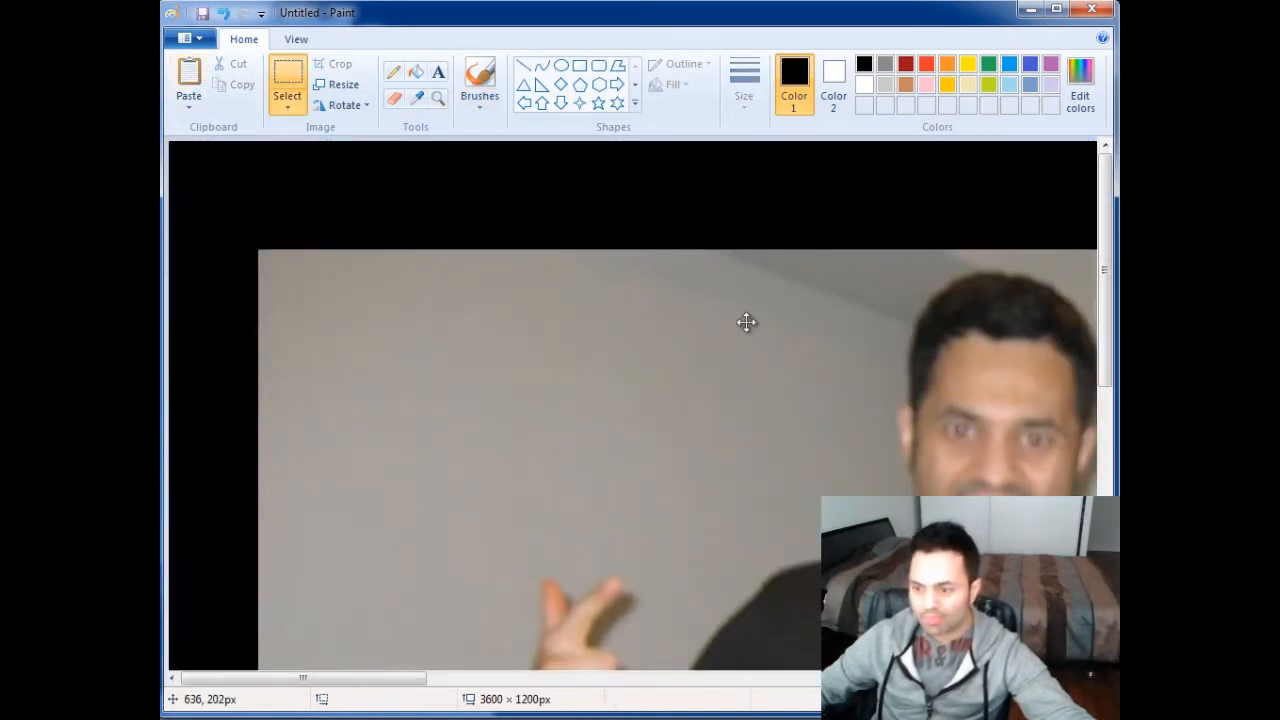
left_click_drag(746, 322, 165, 257)
left_click_drag(745, 444, 163, 332)
left_click_drag(561, 417, 181, 369)
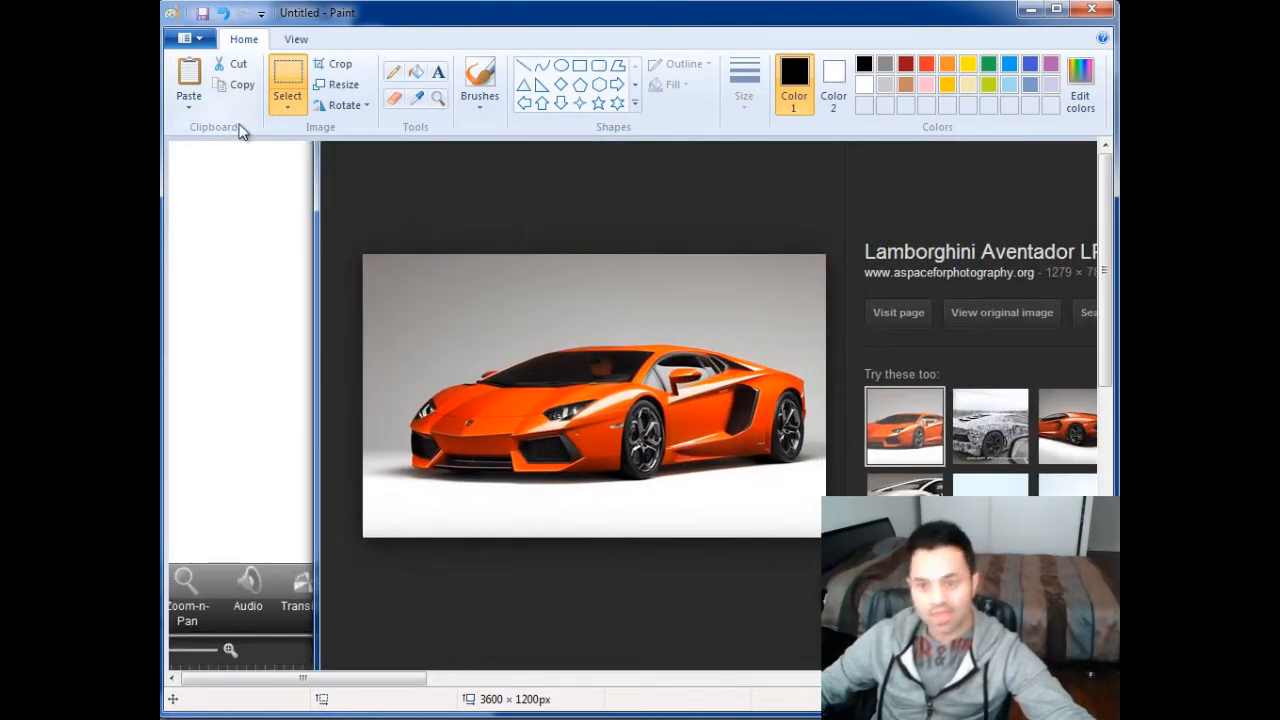
- Select just the orange car picture in the screenshot, about 494 × 304 px, and copy it
left_click(290, 76)
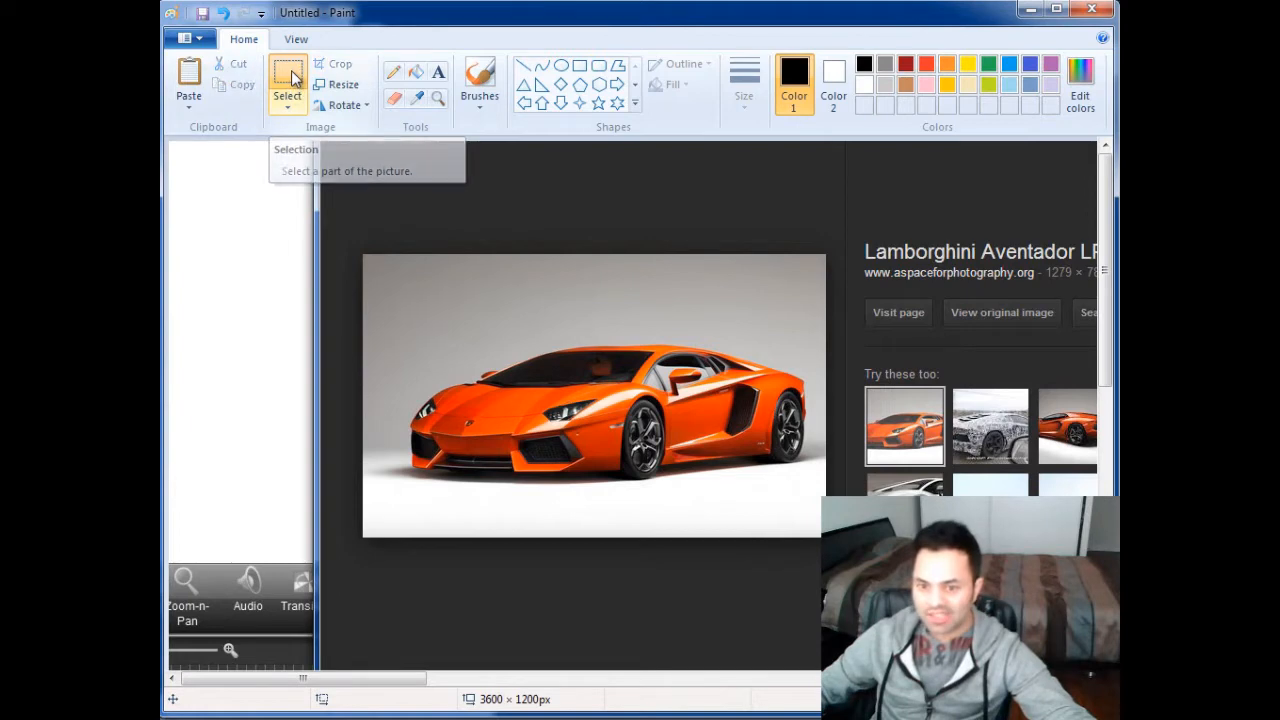
left_click_drag(363, 254, 827, 538)
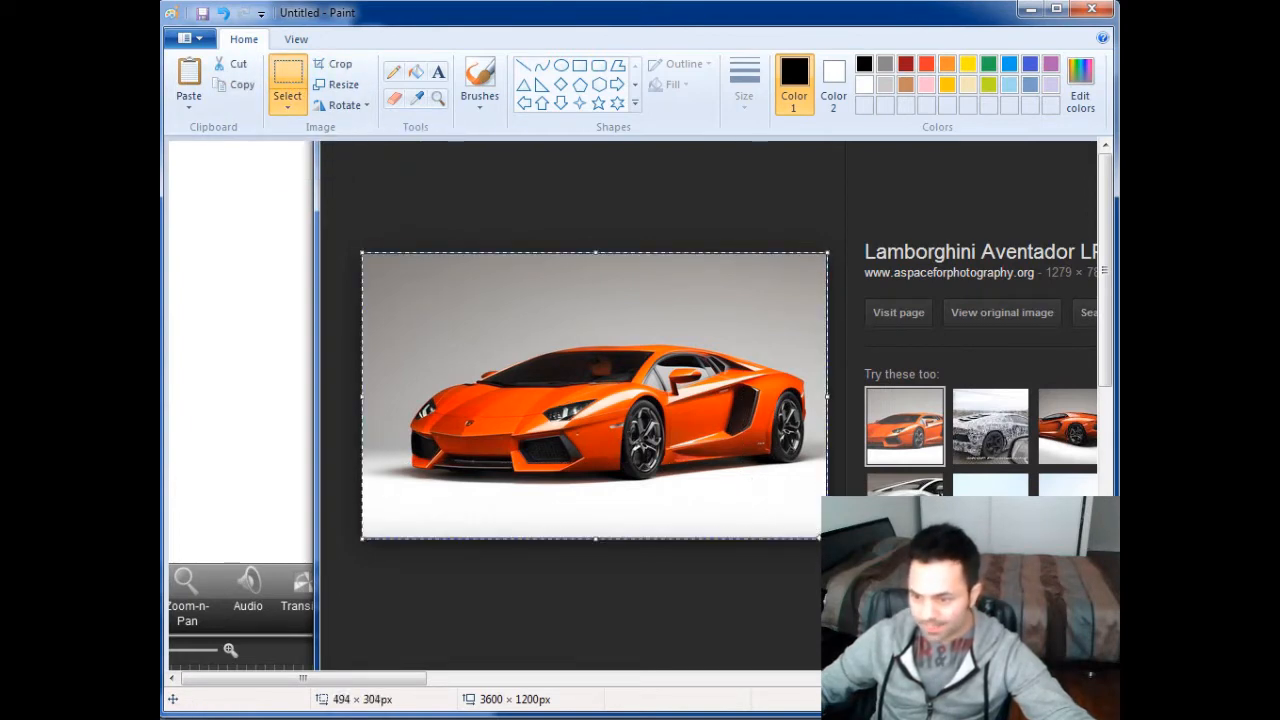
left_click(238, 88)
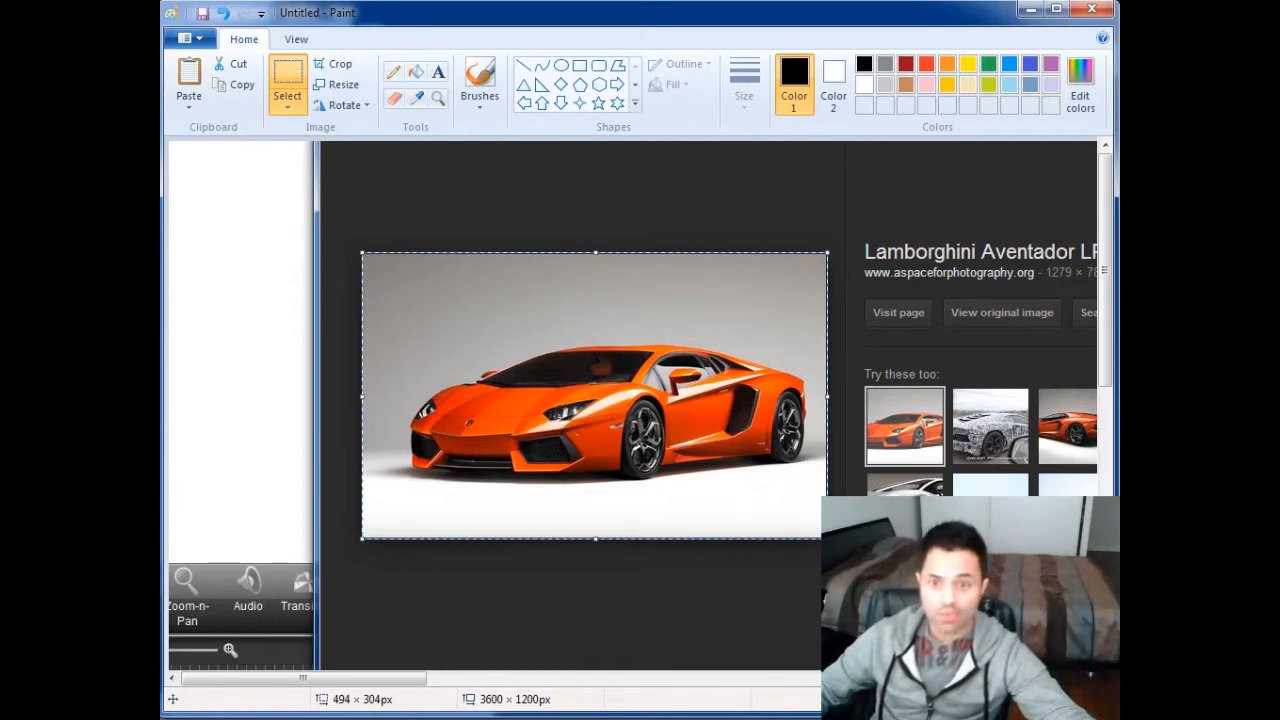
- Open a second blank Paint window, resize its canvas to 1024 × 689 pixels and enlarge the window to fit it
key("super")
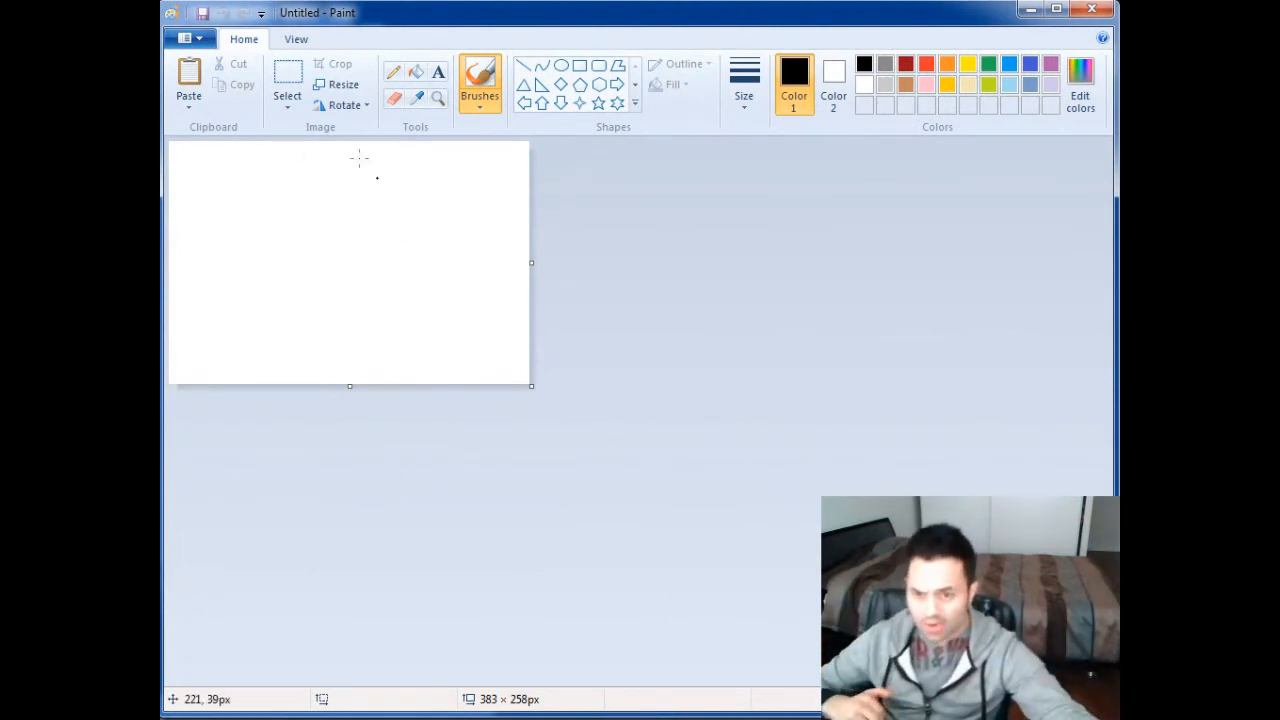
left_click(340, 84)
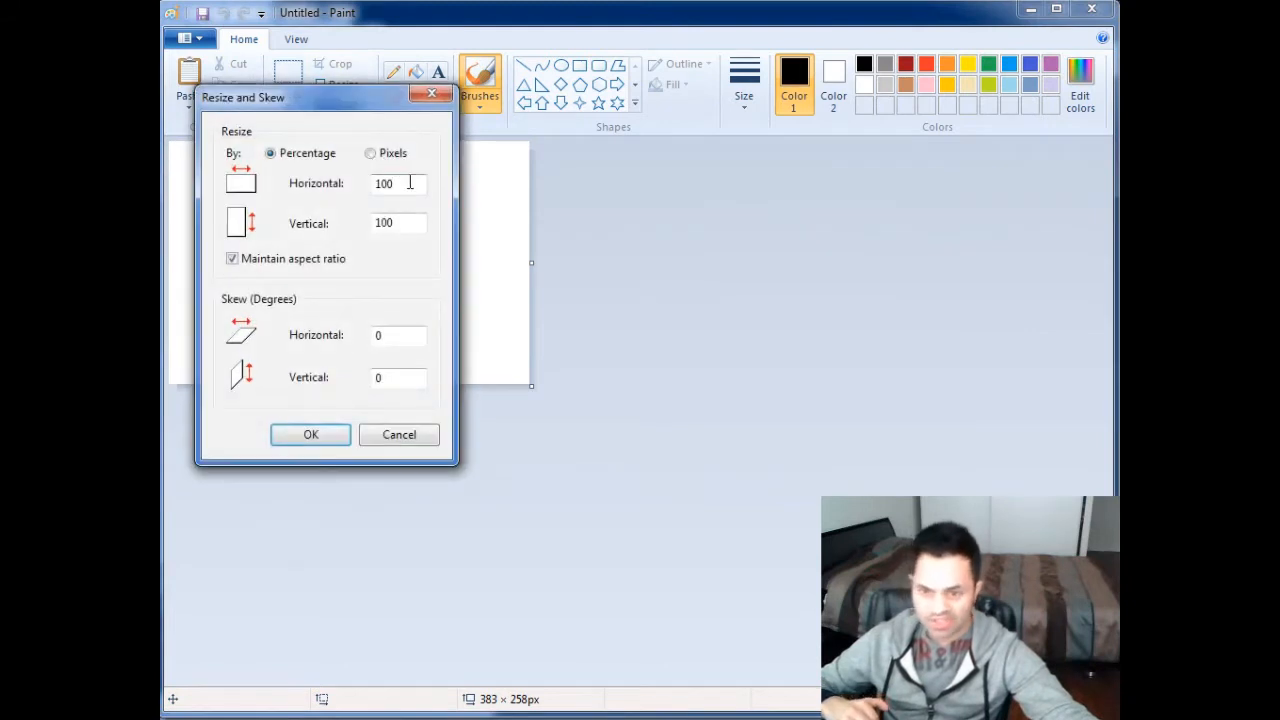
left_click(370, 155)
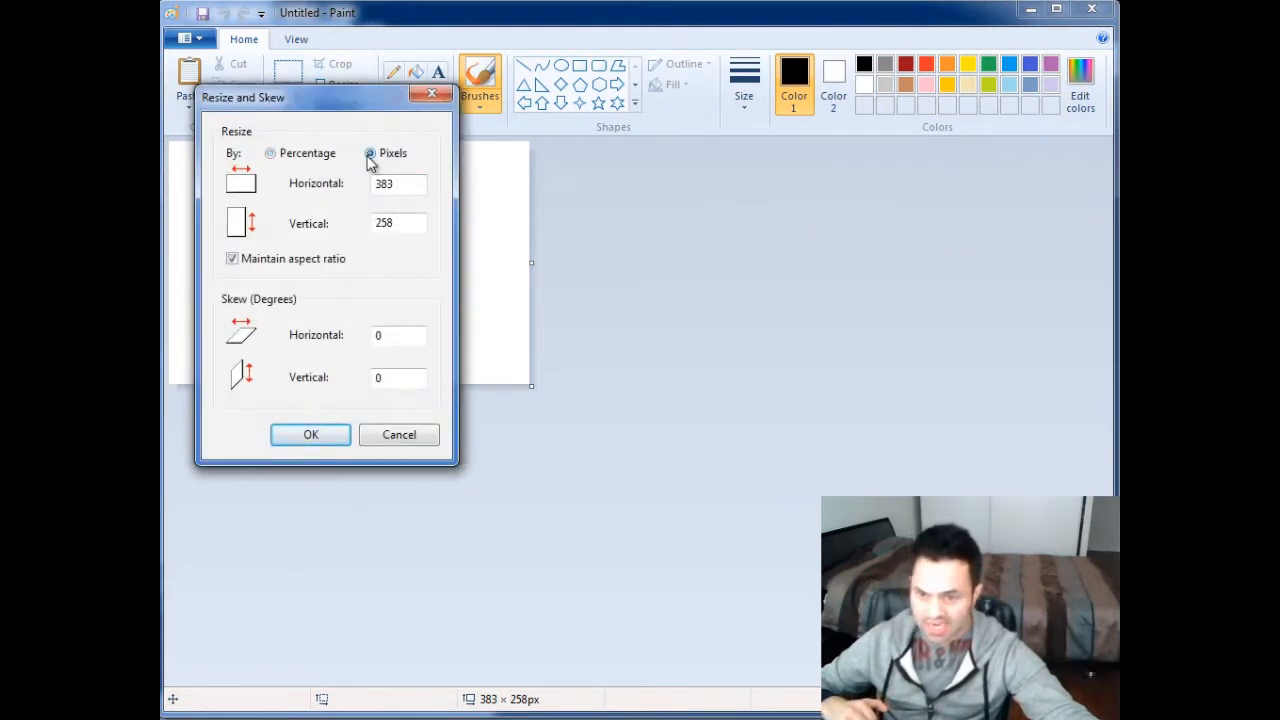
left_click_drag(420, 183, 234, 194)
type("1024")
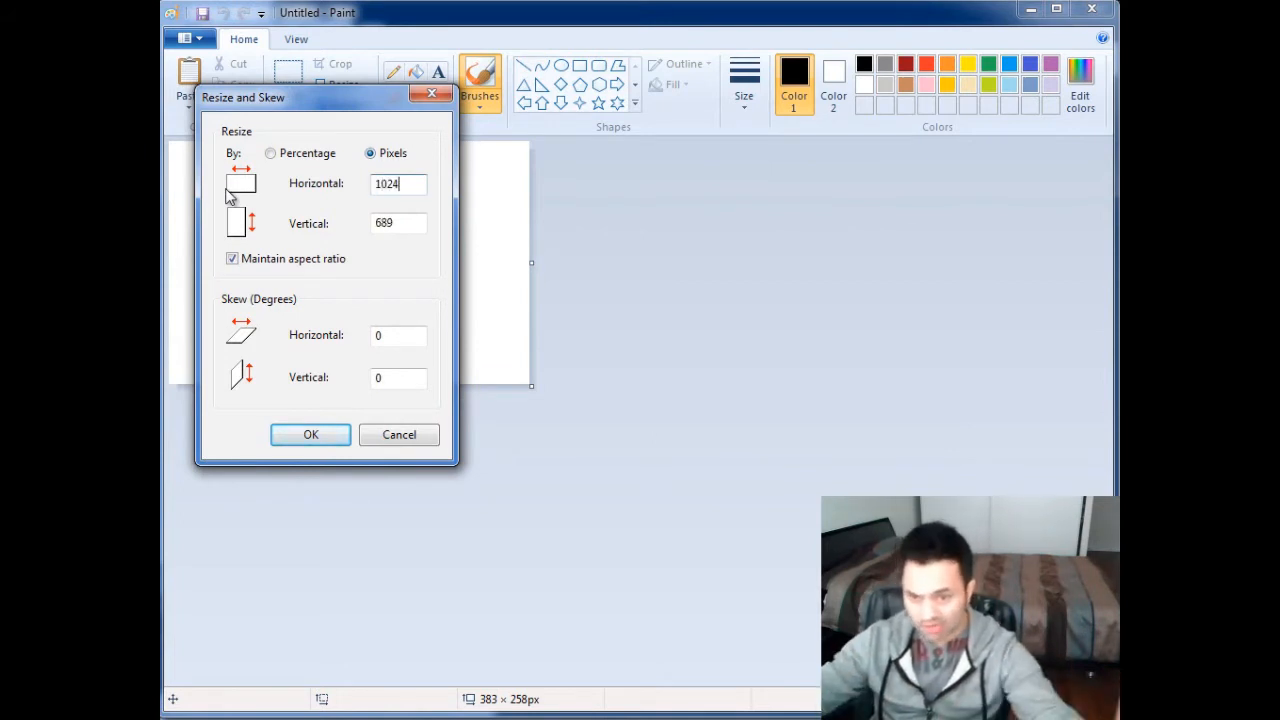
left_click_drag(409, 220, 337, 240)
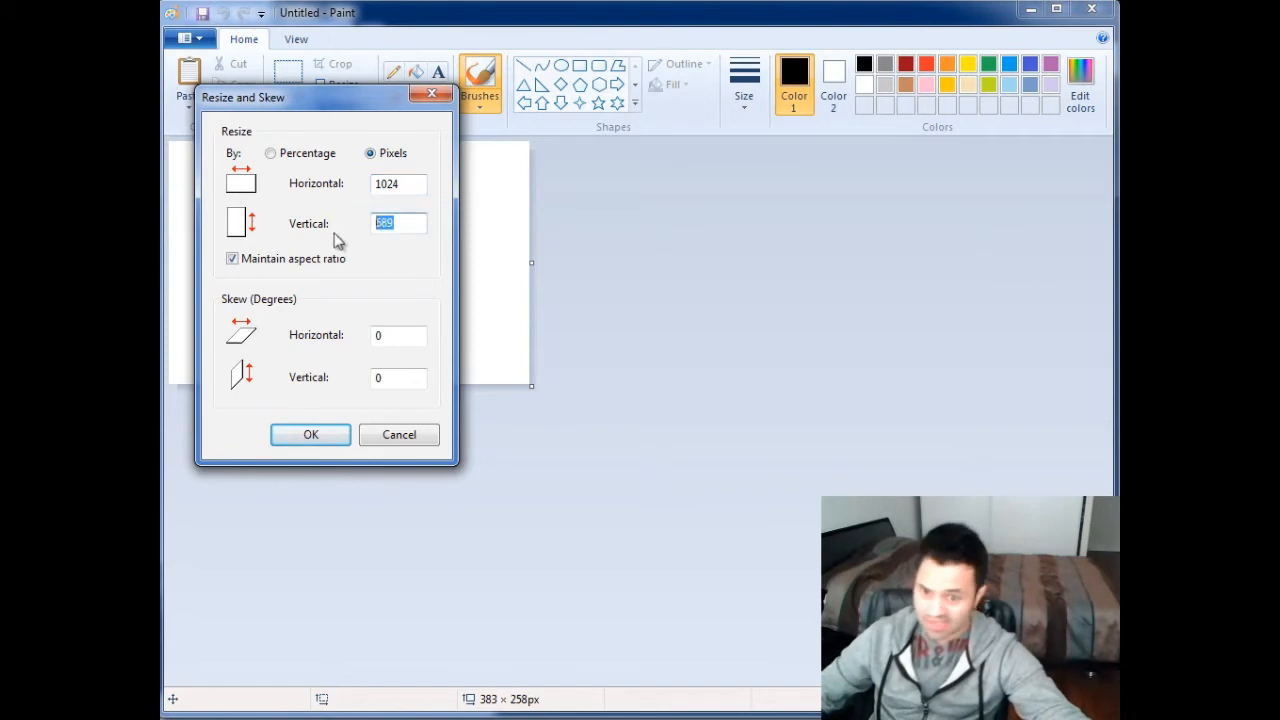
left_click(311, 437)
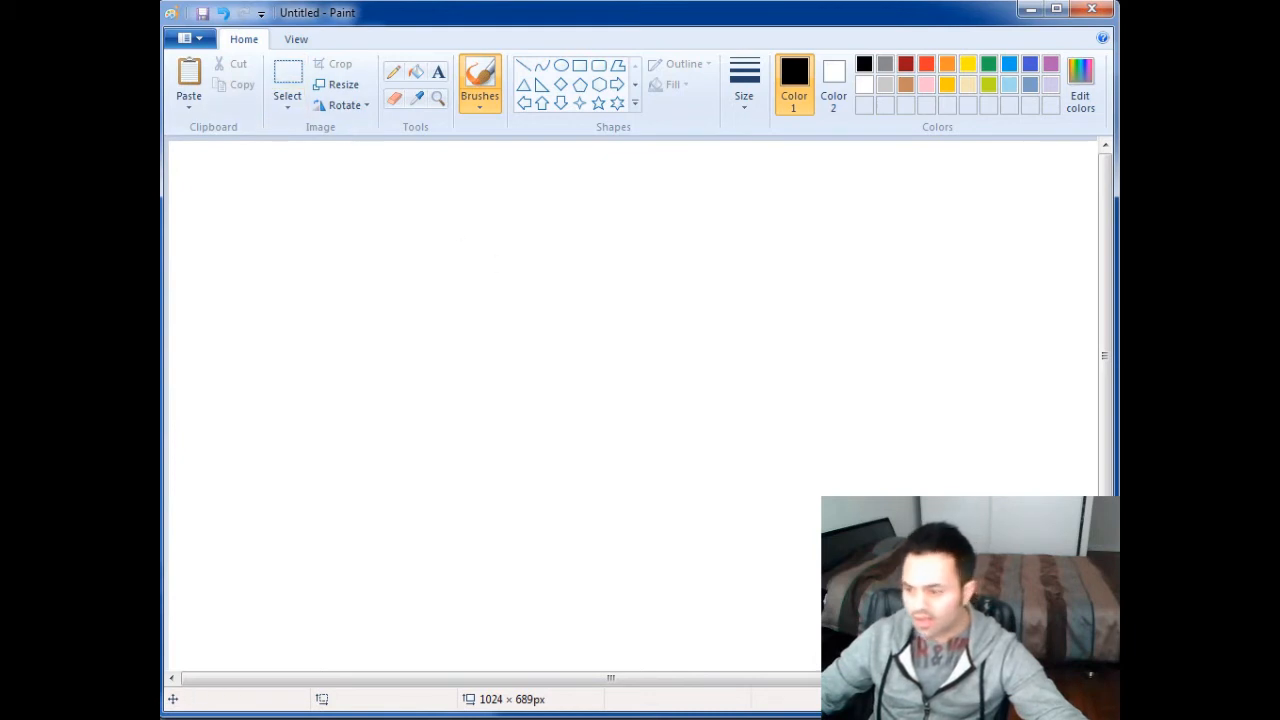
left_click_drag(1116, 716, 1230, 719)
mouse_move(711, 15)
left_mouse_down()
mouse_move(702, 0)
mouse_move(714, 6)
left_mouse_up()
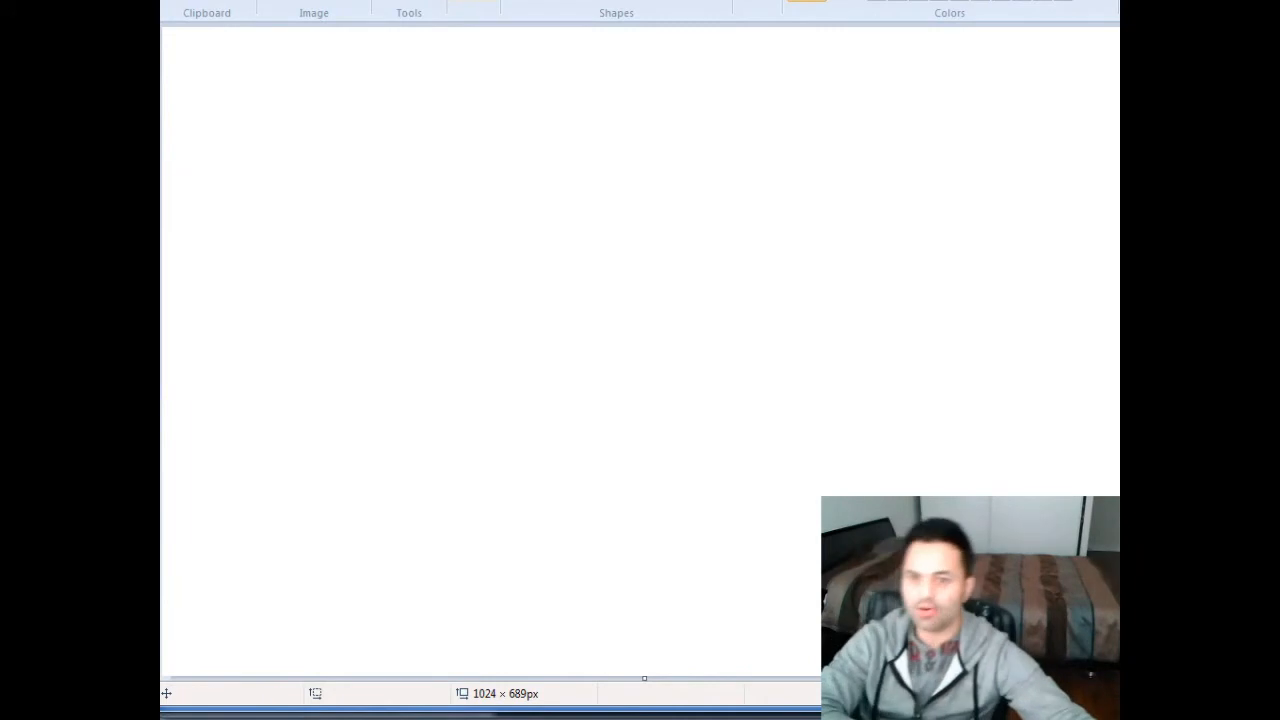
- Paste the copied car picture and move it to the lower-left corner of the blank canvas
left_click(189, 55)
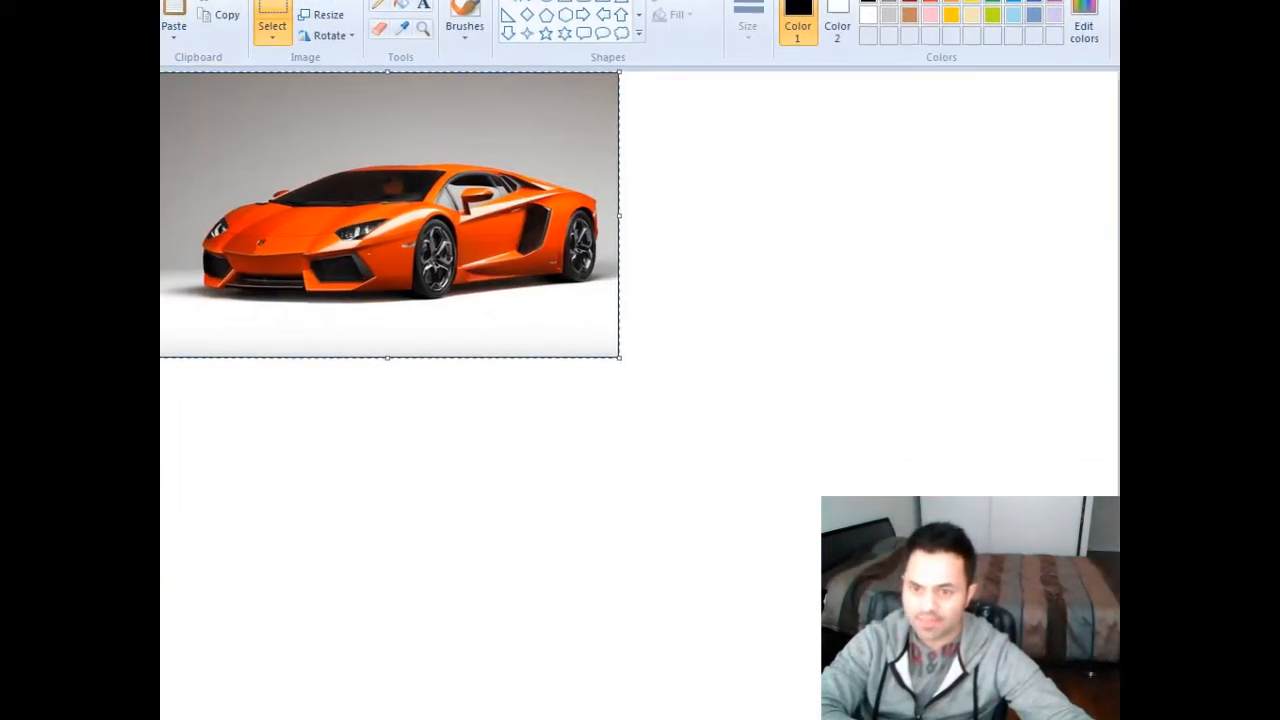
left_click_drag(373, 4, 384, 0)
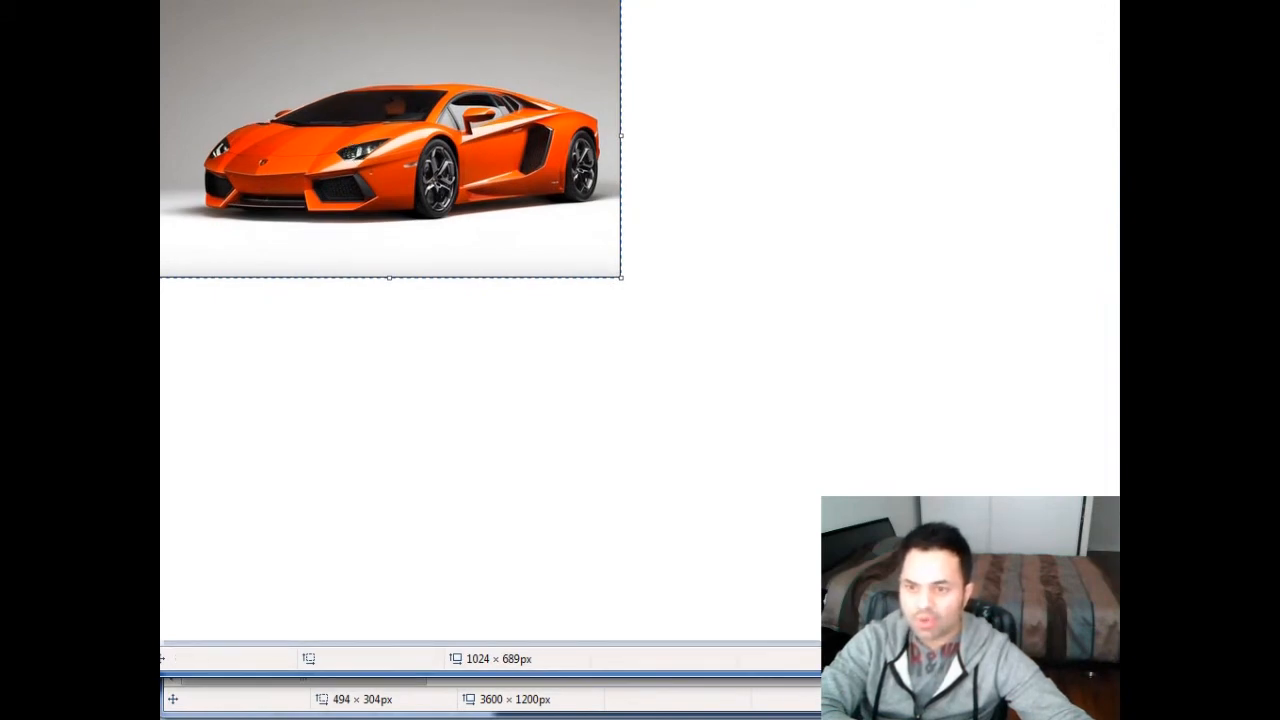
left_click_drag(346, 109, 368, 467)
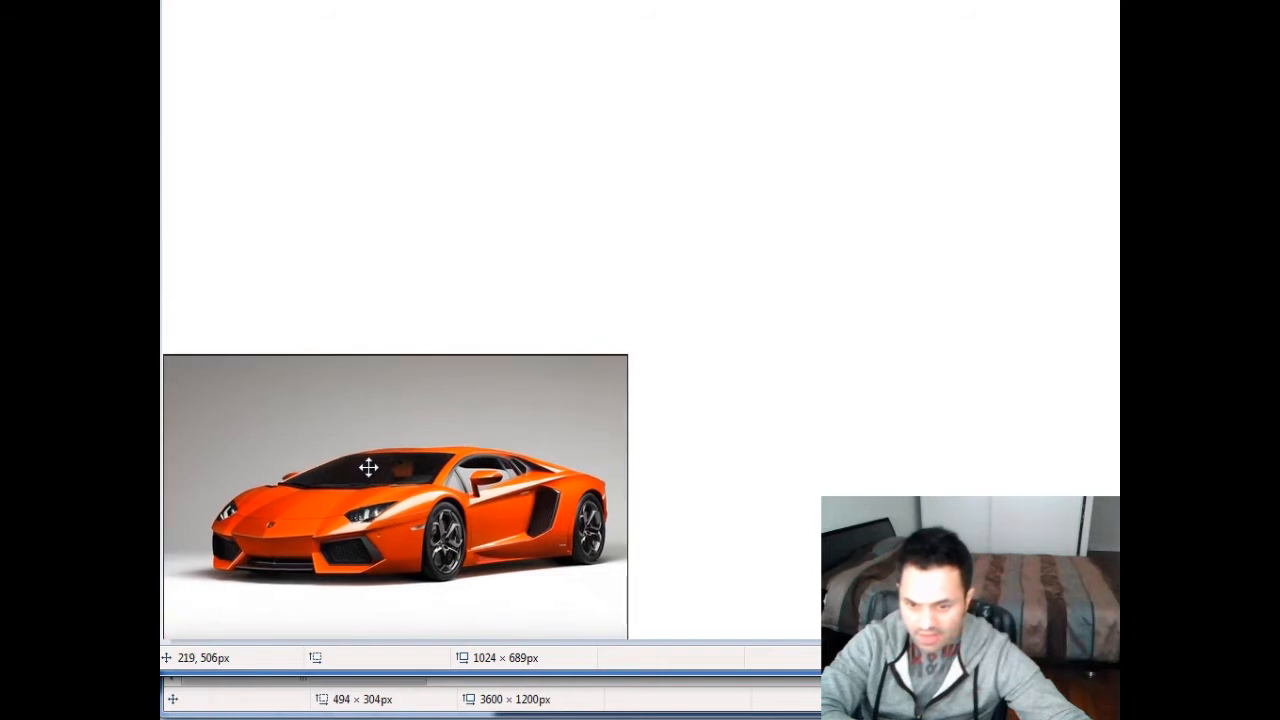
left_click_drag(368, 467, 369, 466)
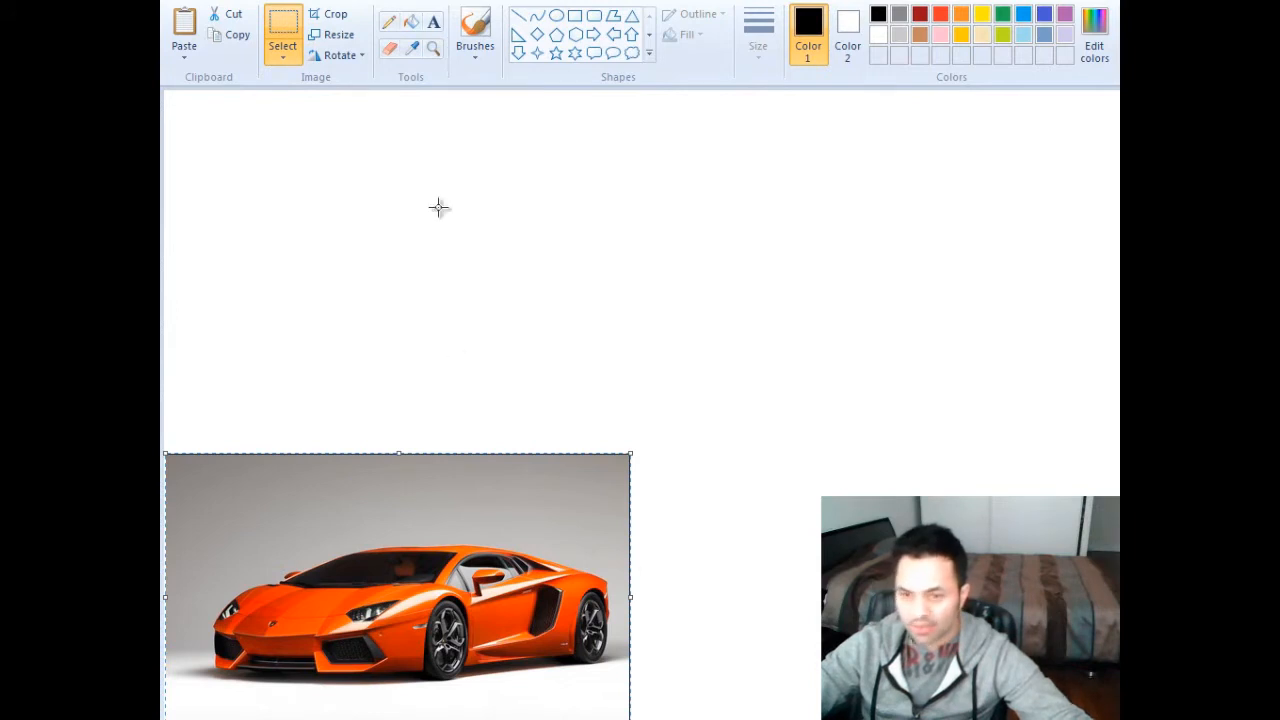
- Try scaling the pasted car picture to 80 percent with its aspect ratio kept, and delete the picture
left_click(330, 37)
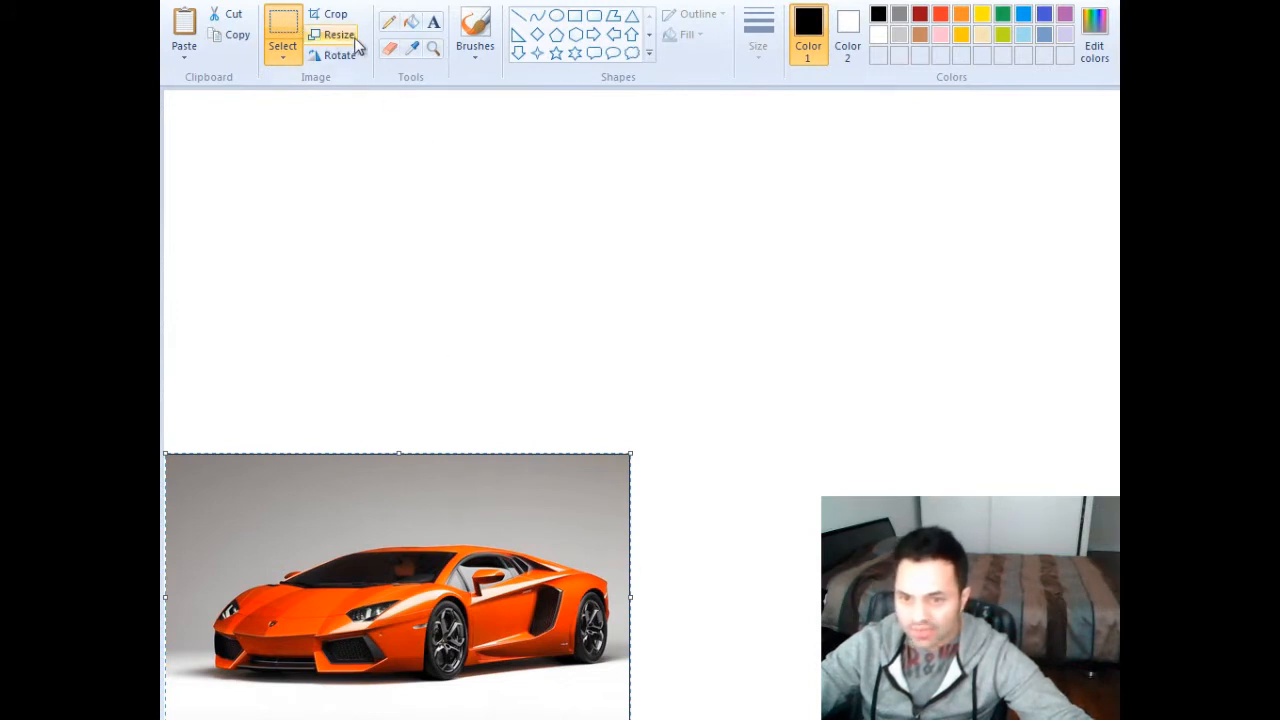
double_click(403, 138)
type("80")
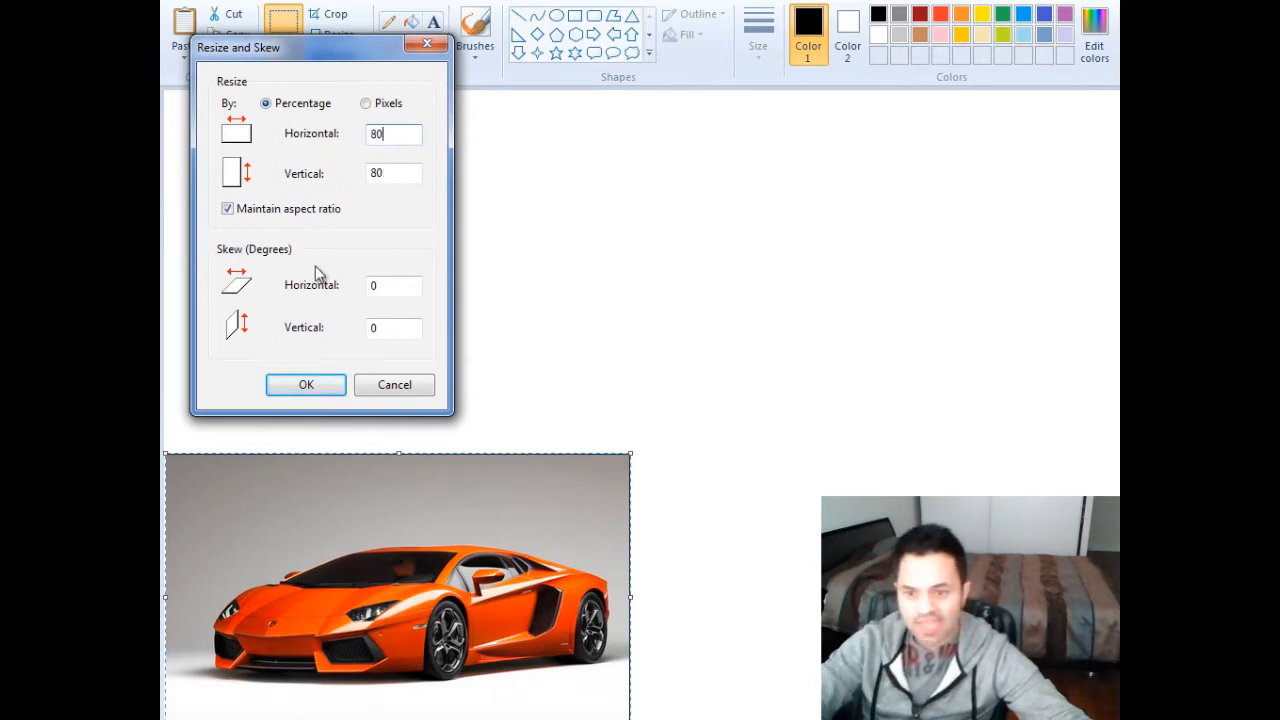
left_click(304, 387)
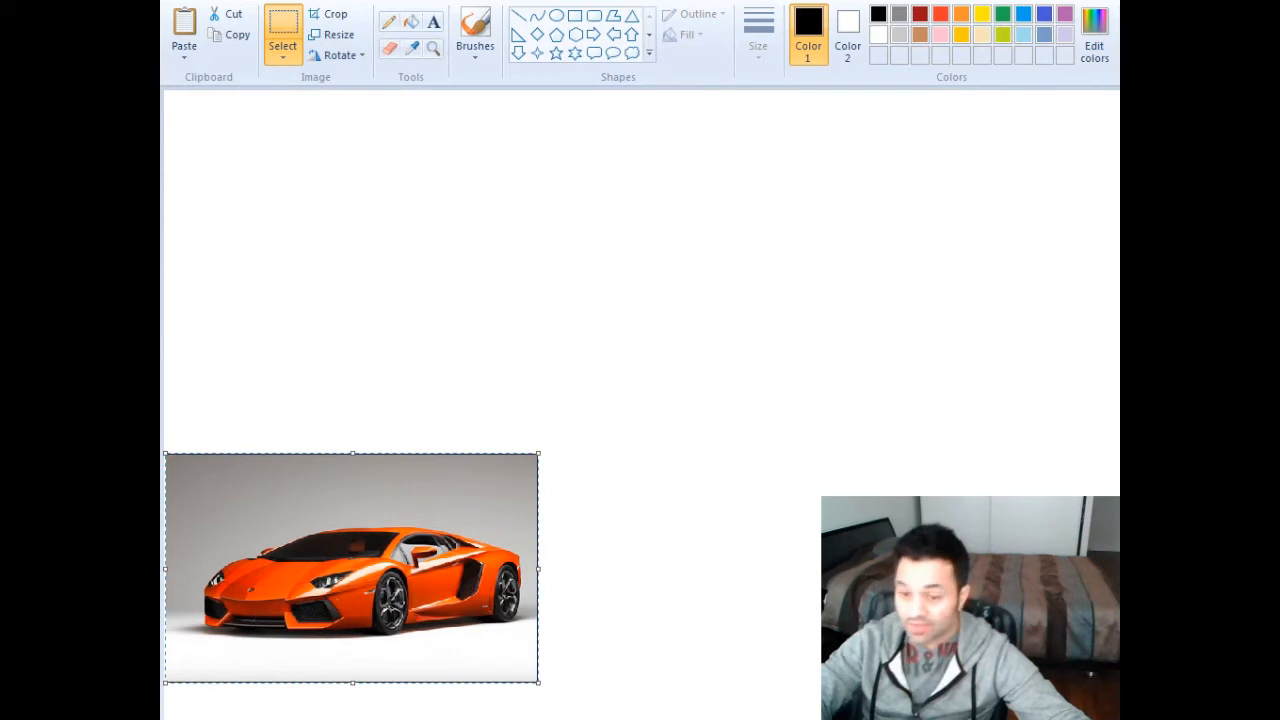
key("Delete")
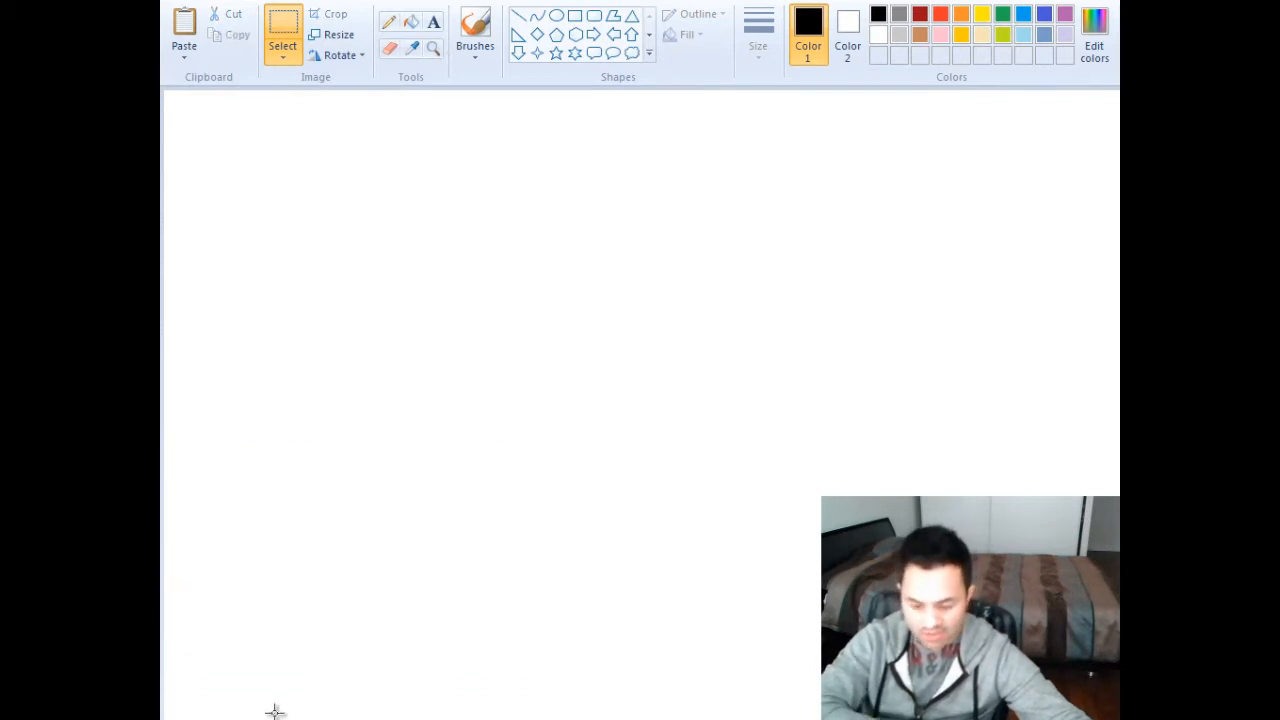
- Paste the car picture again at its original size and place it in the canvas's lower-left corner
left_click(186, 30)
left_click_drag(313, 174, 290, 574)
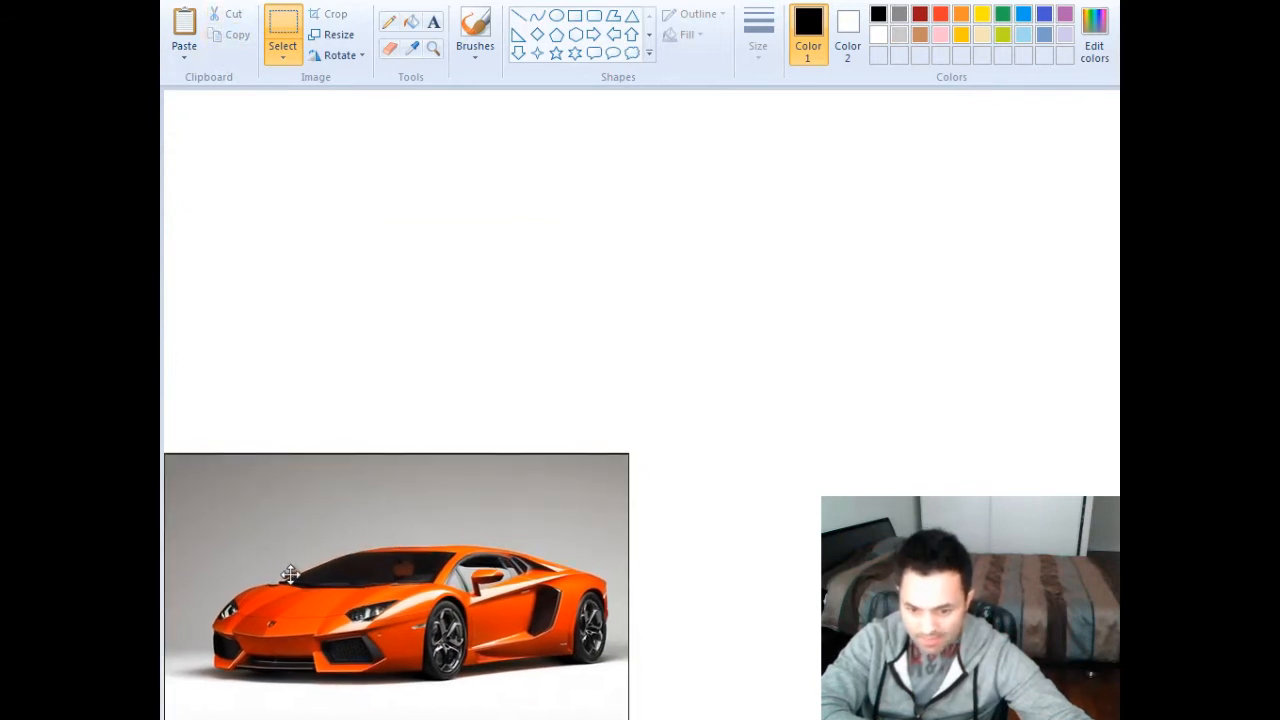
left_click_drag(290, 574, 290, 574)
left_click(627, 342)
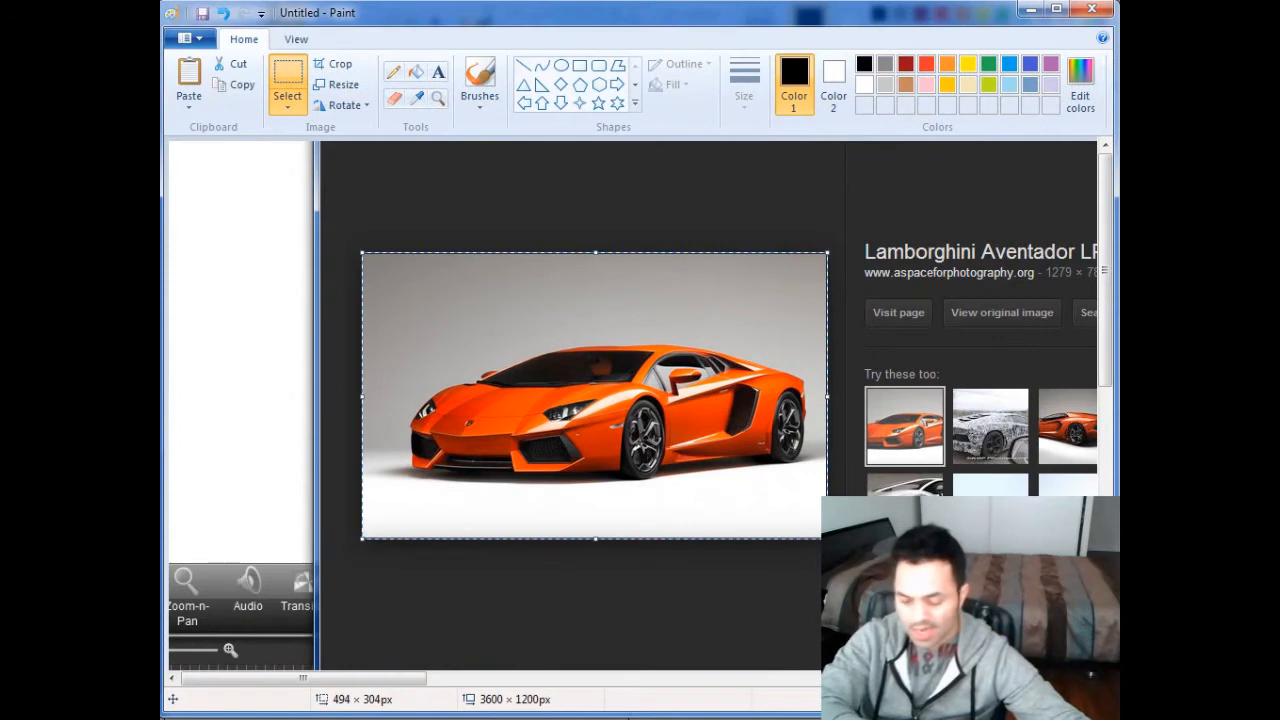
- Paste the screenshot containing the man's photo into the screenshot Paint window and scale it to 35 percent
left_click(189, 78)
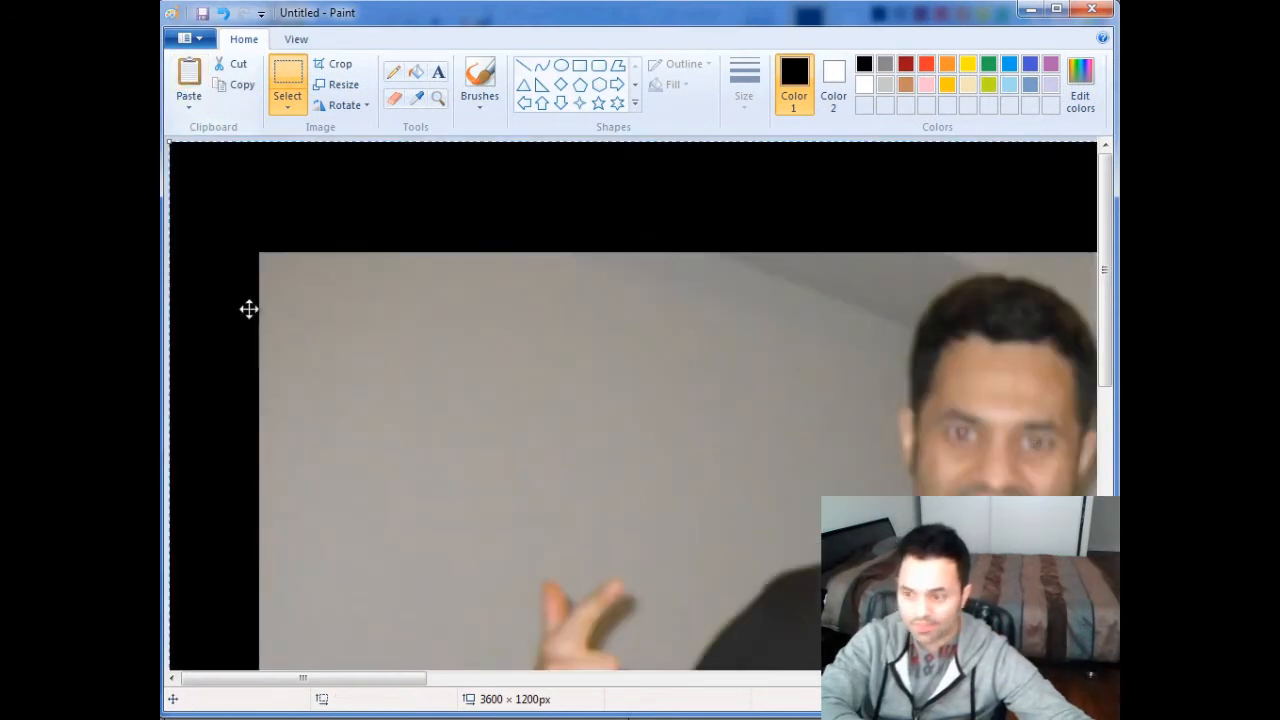
left_click_drag(657, 429, 288, 276)
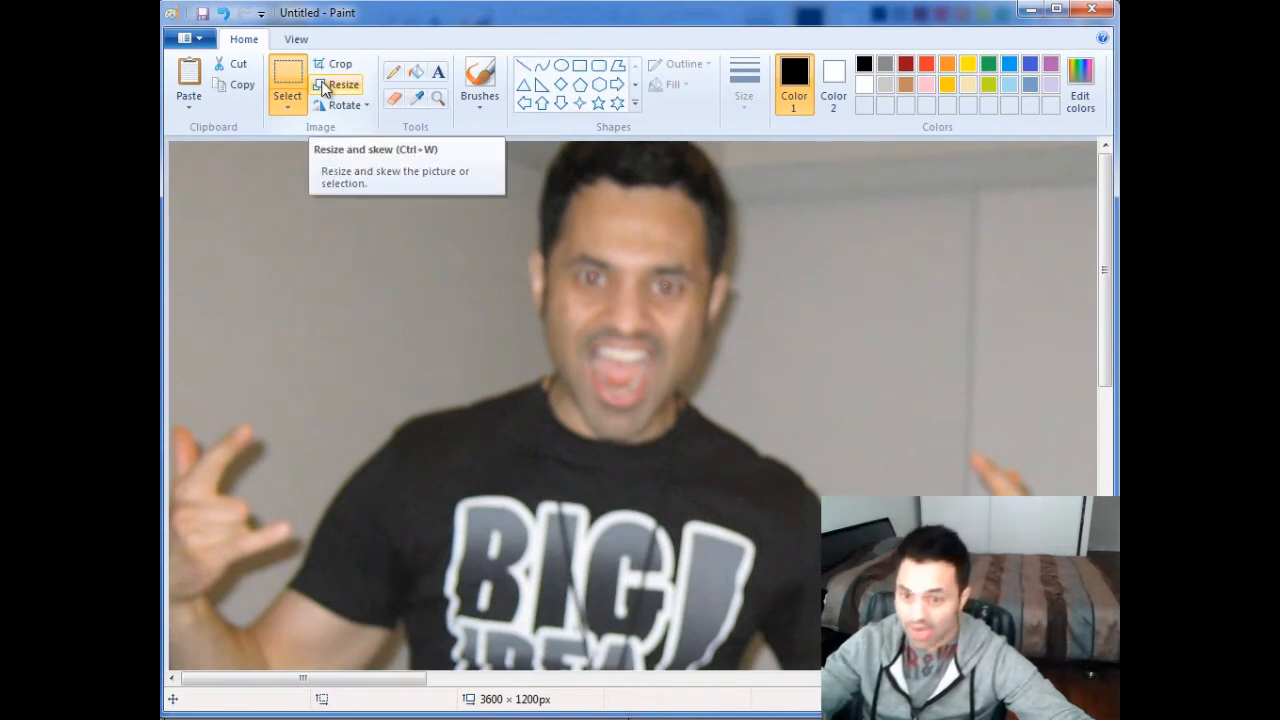
left_click(337, 85)
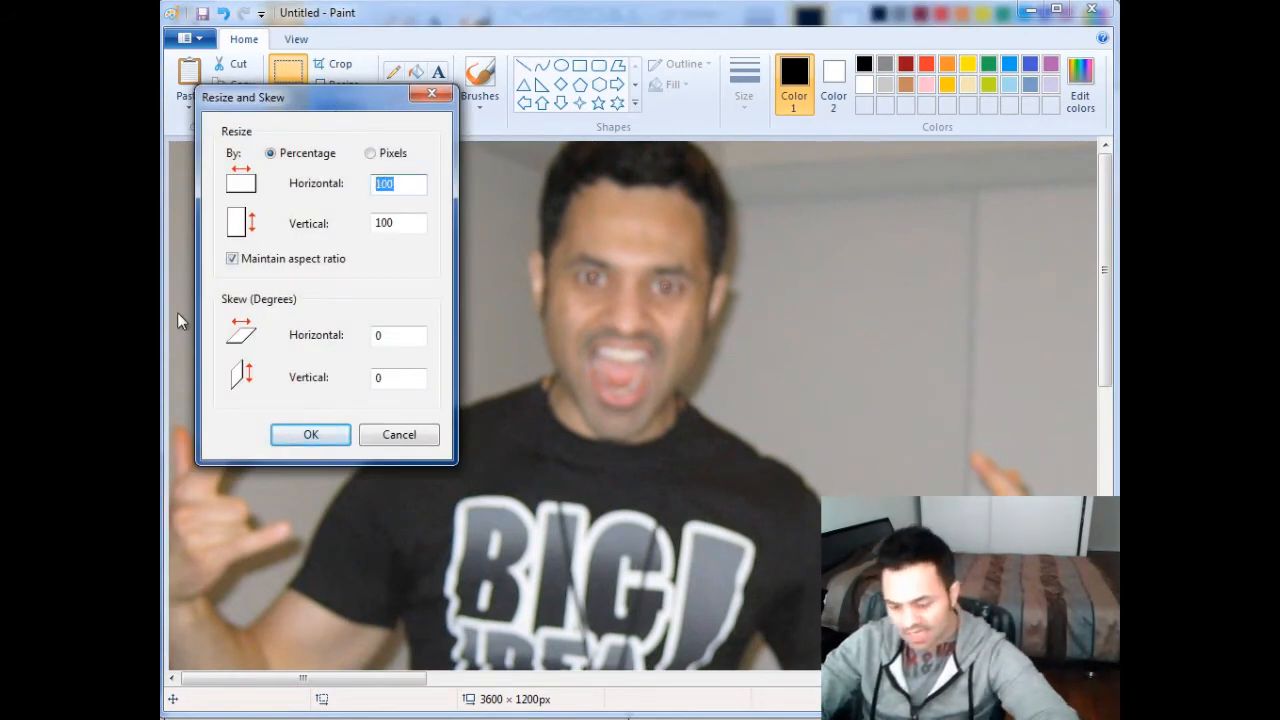
type("35")
key("Return")
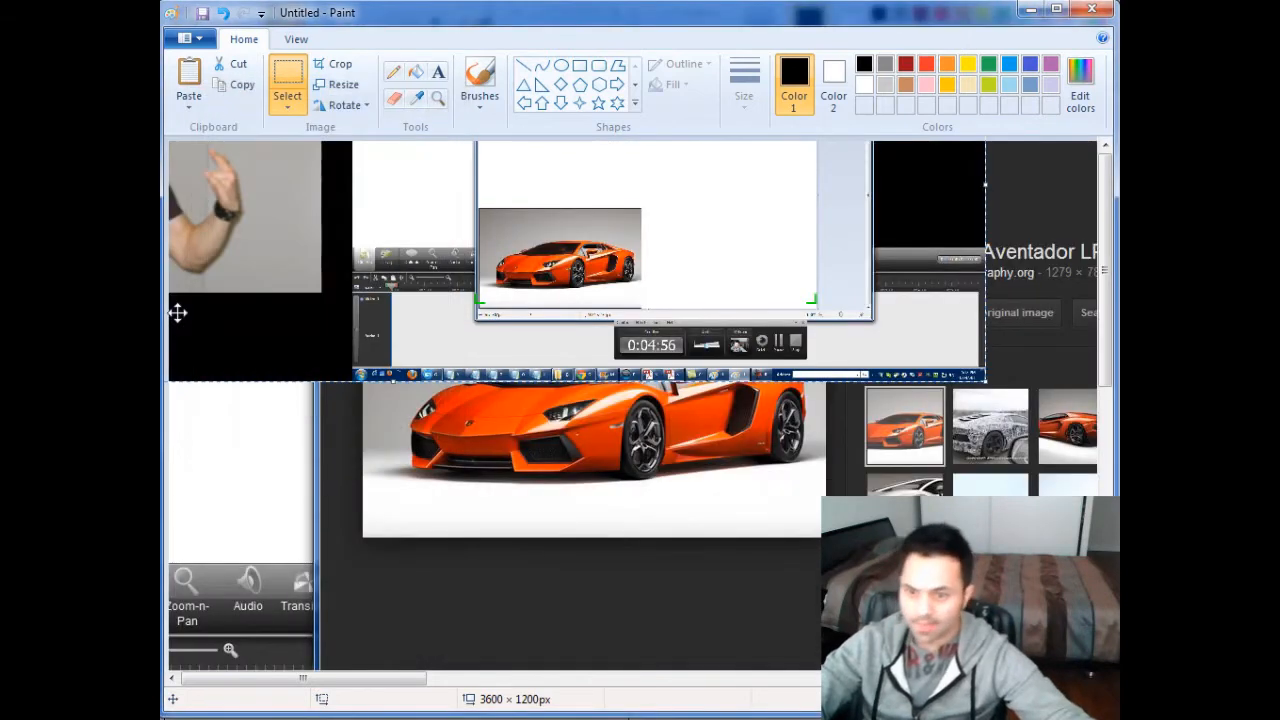
- Move the scaled screenshot until the man's photo is fully in view, and ready the rectangular Select tool
left_click_drag(245, 287, 748, 502)
left_click_drag(582, 491, 604, 483)
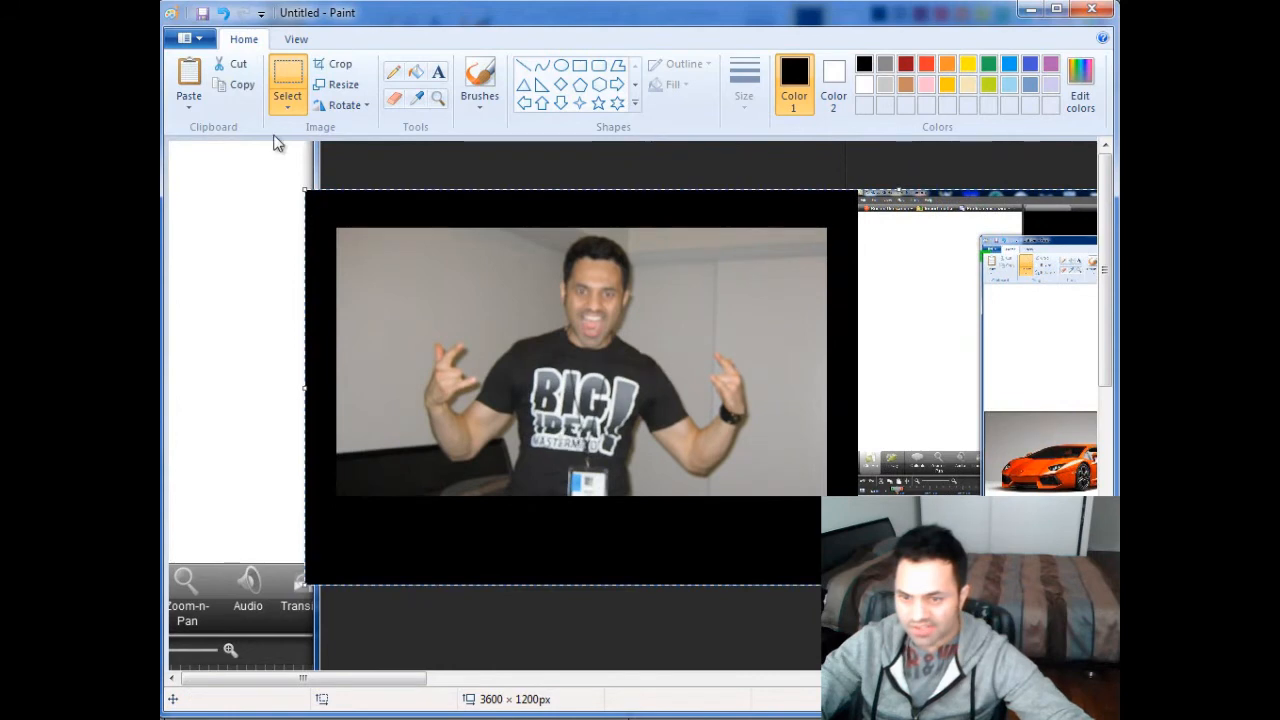
left_click(280, 76)
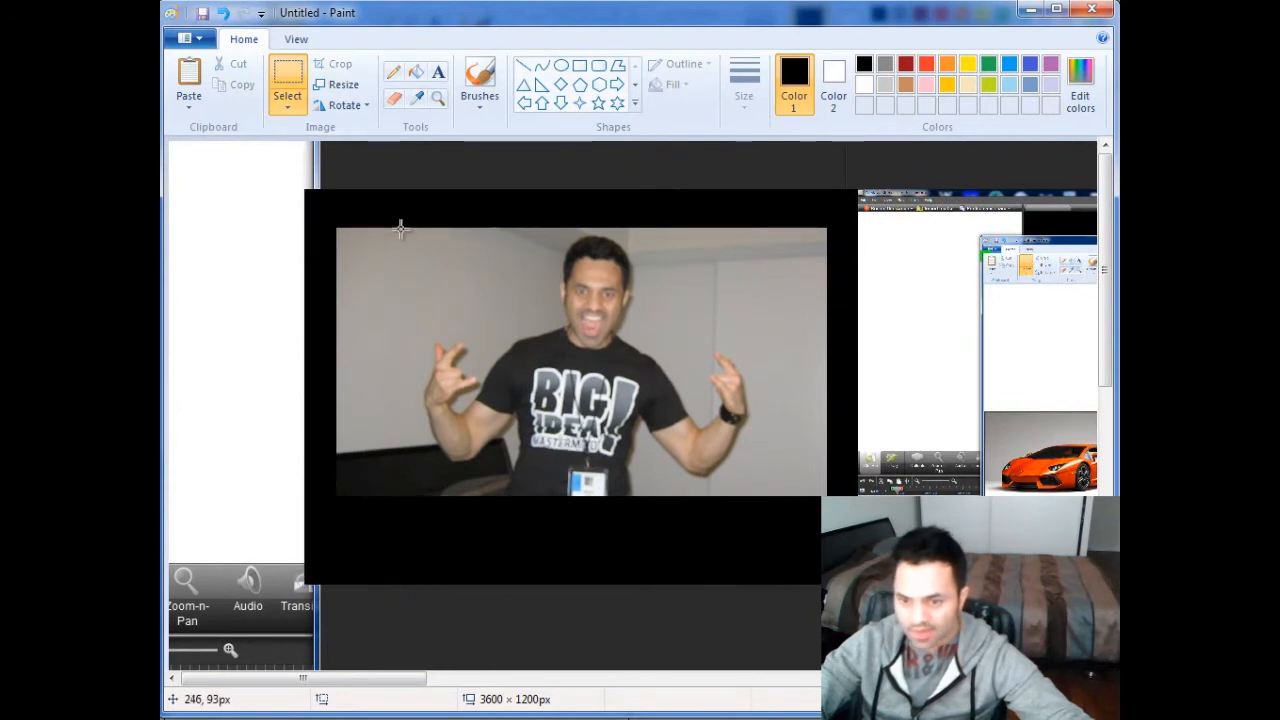
- Copy a region of about 389 × 286 px around the man in his photo and paste it into the composite canvas's lower-right corner
left_click_drag(399, 227, 765, 496)
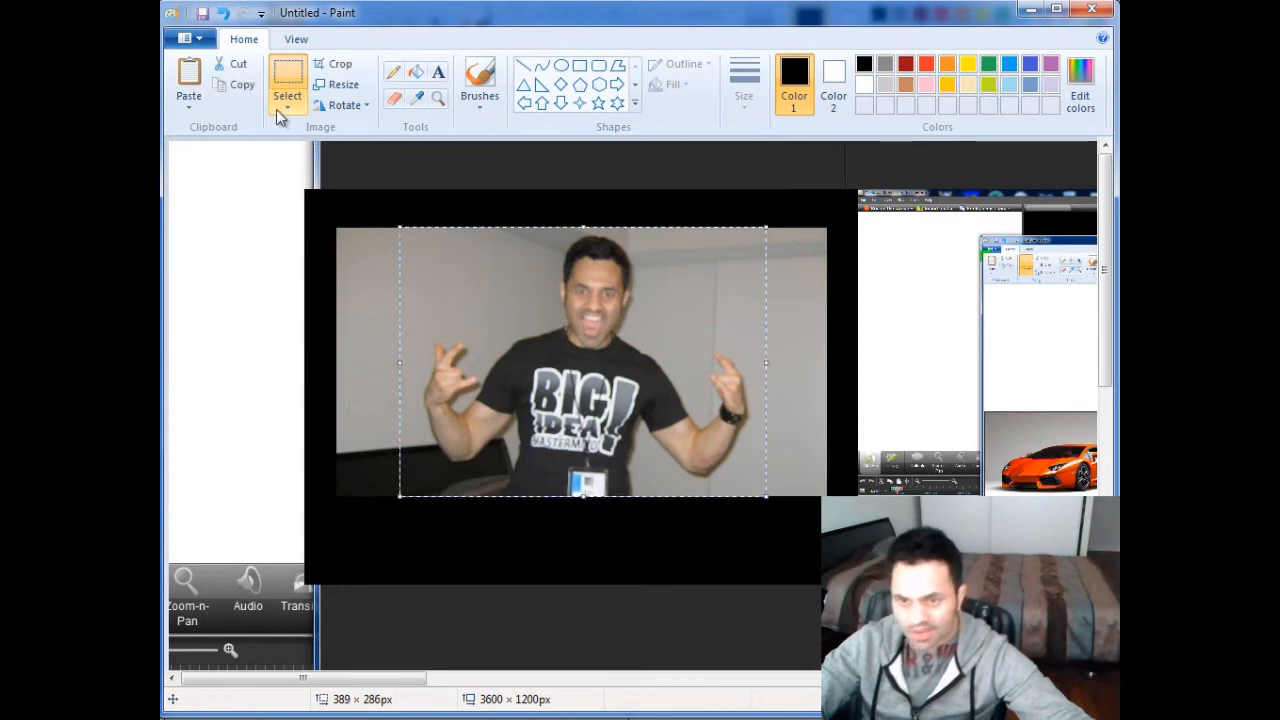
left_click(245, 86)
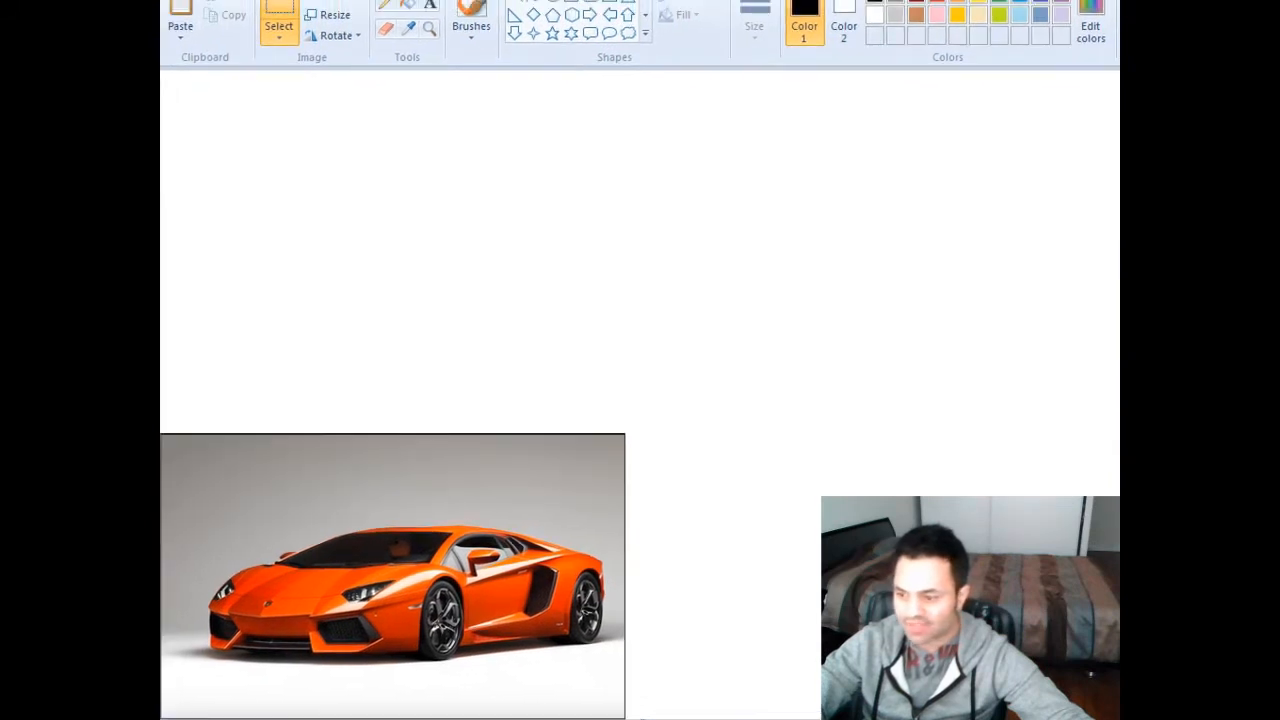
left_click(180, 36)
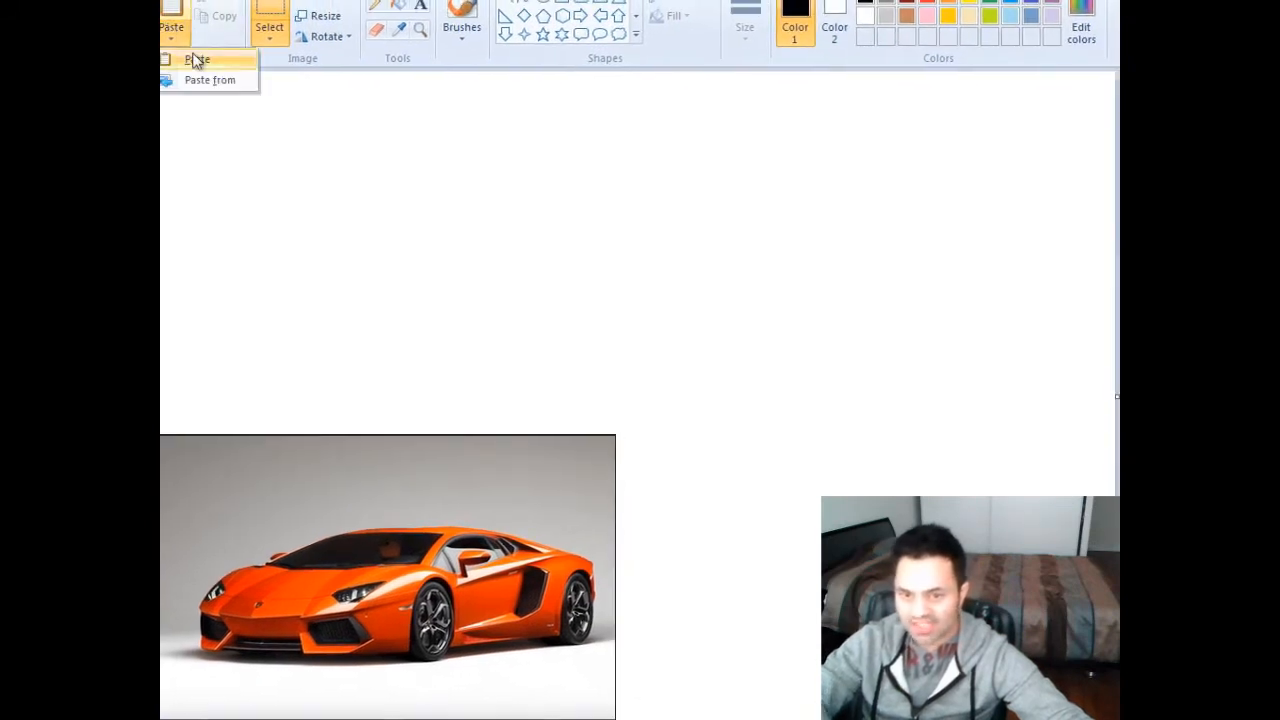
left_click(196, 60)
left_click_drag(278, 179, 867, 558)
left_click(592, 306)
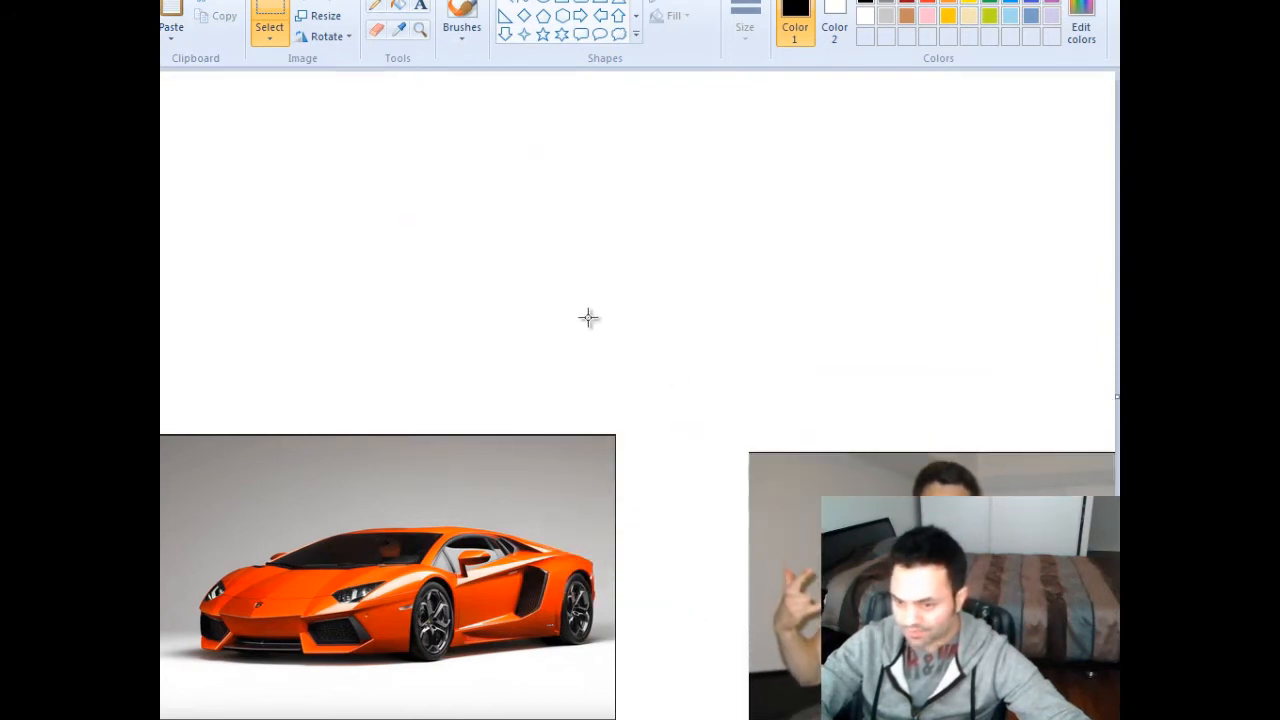
- Cut away a thin strip along the car picture's upper edge to bring it about level with the man's photo
left_click_drag(647, 449, 160, 399)
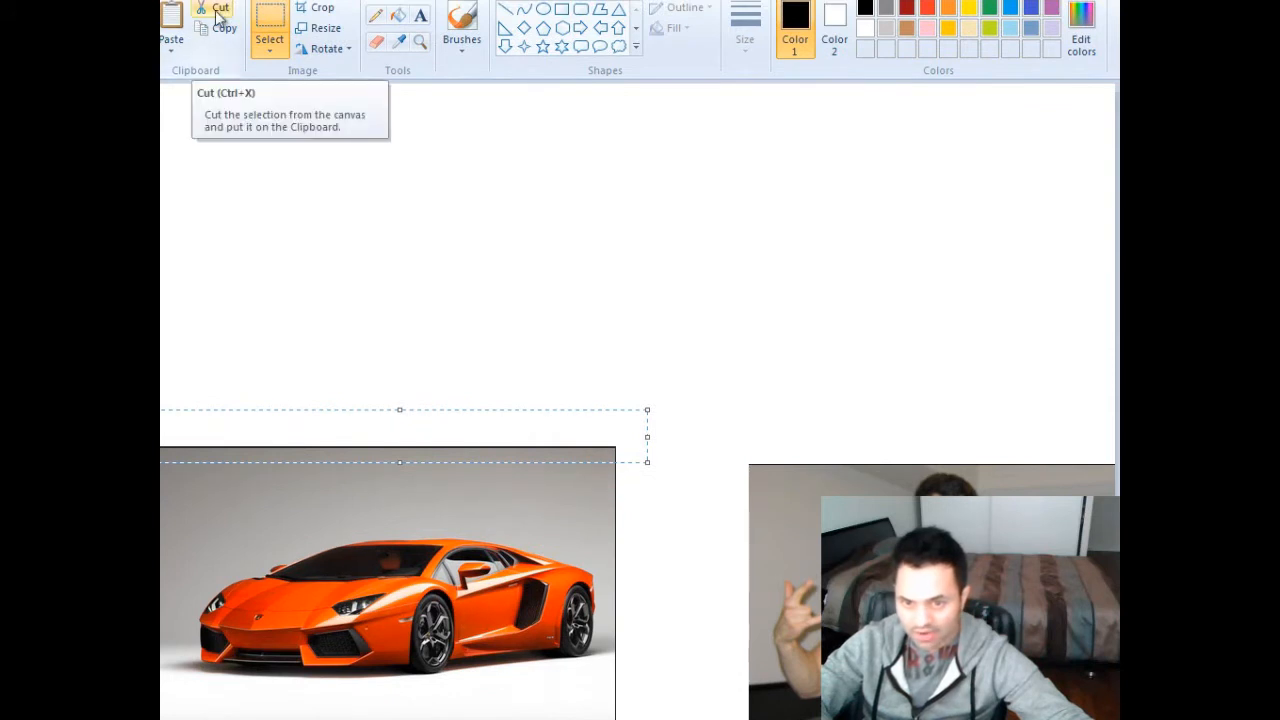
left_click(220, 12)
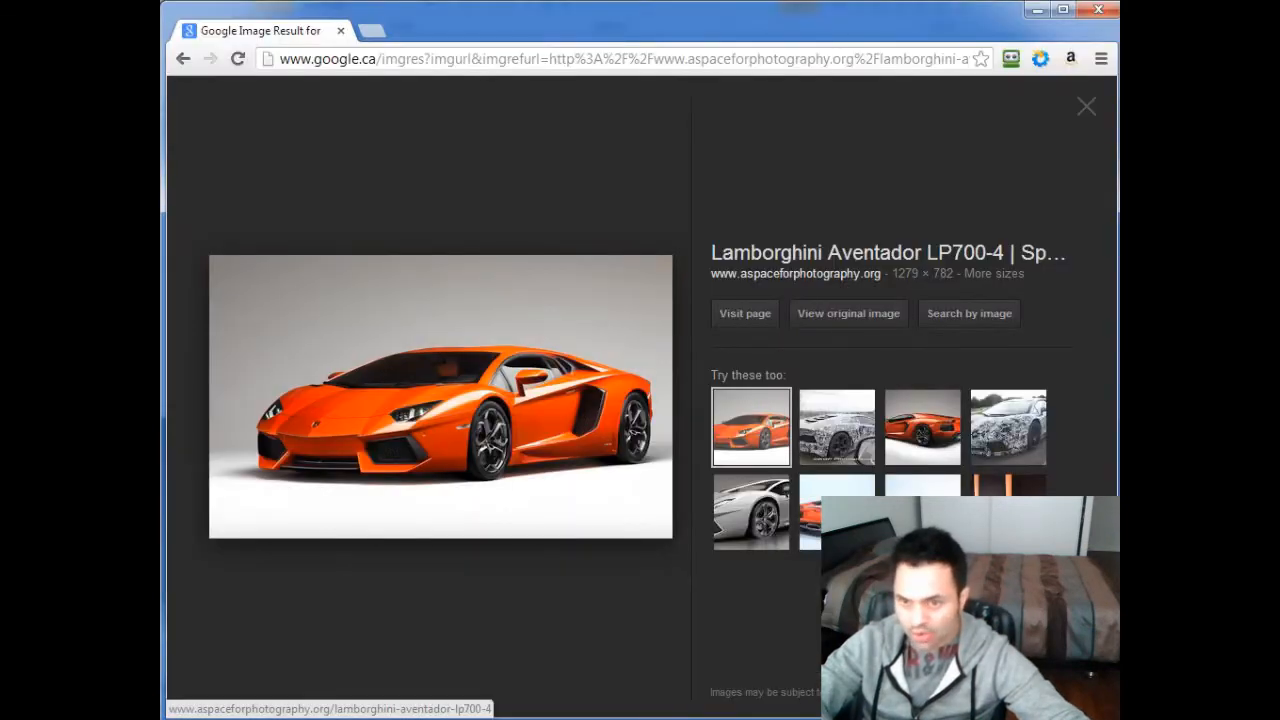
- Switch to the browser, search Google Images for "canadian money" and open the picture of fanned 100-dollar bills
left_click(183, 59)
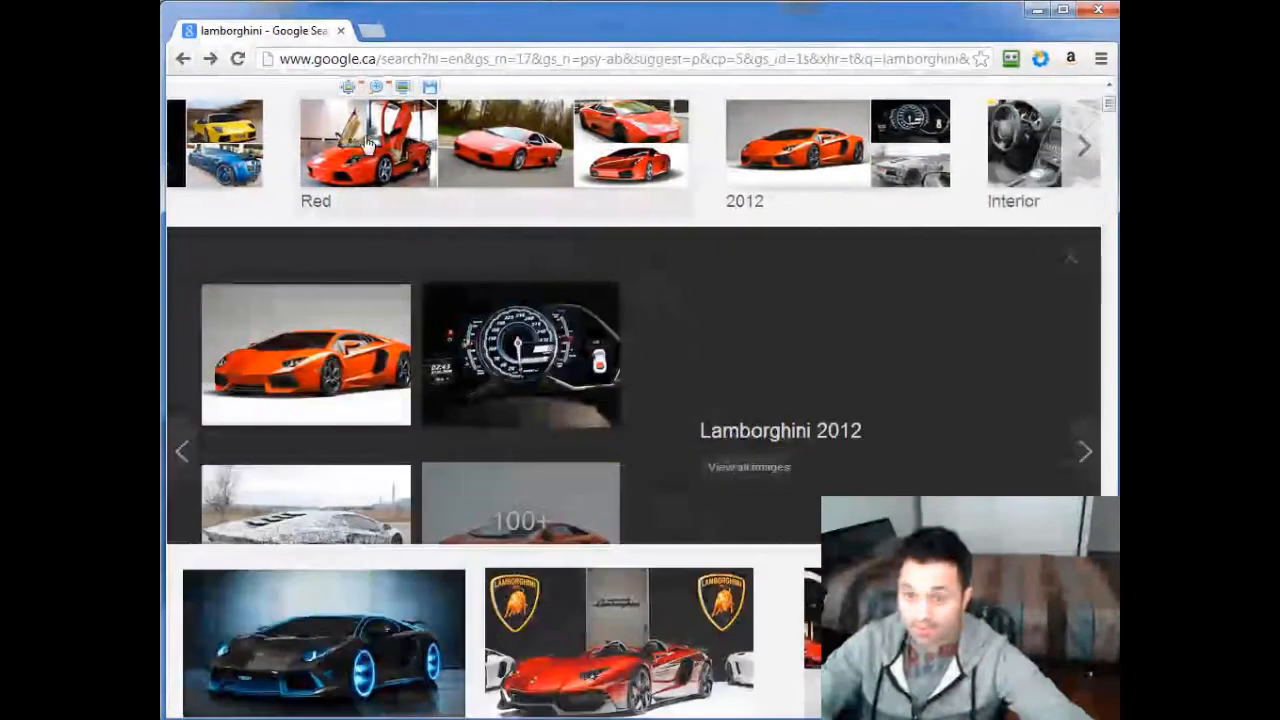
scroll(298, 150, "up", 2)
left_click_drag(382, 139, 287, 151)
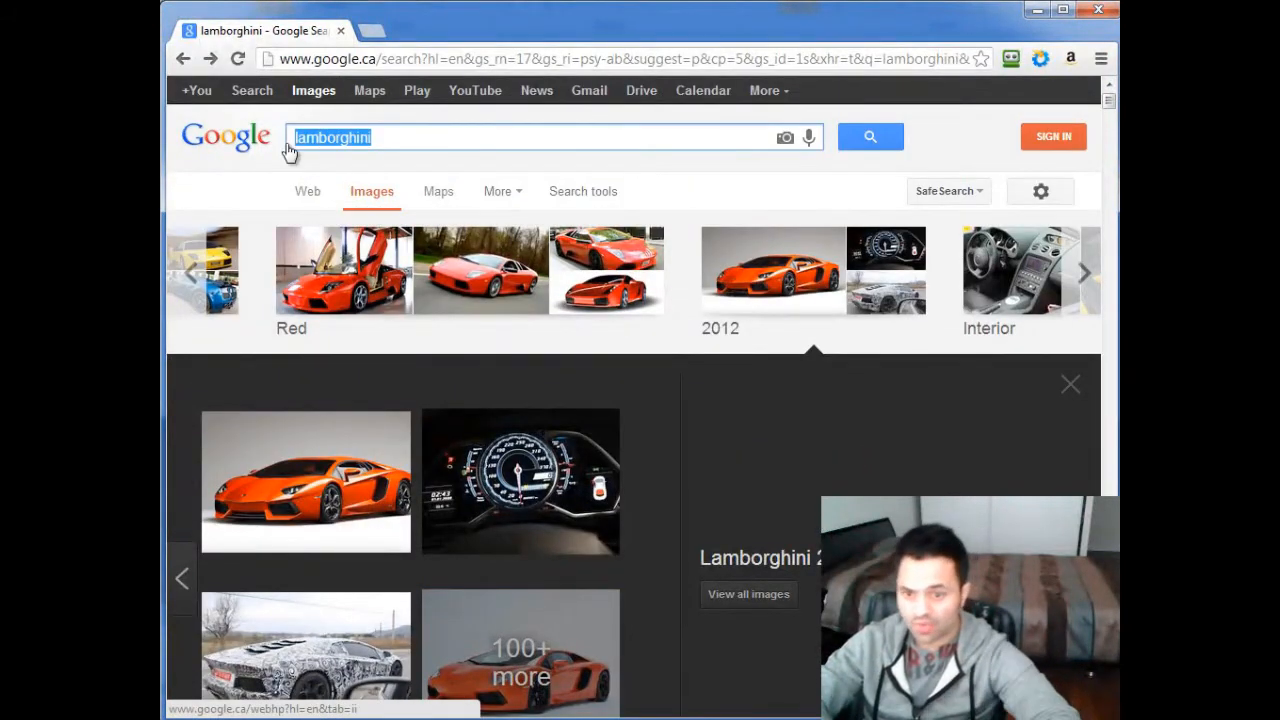
type("canadian money")
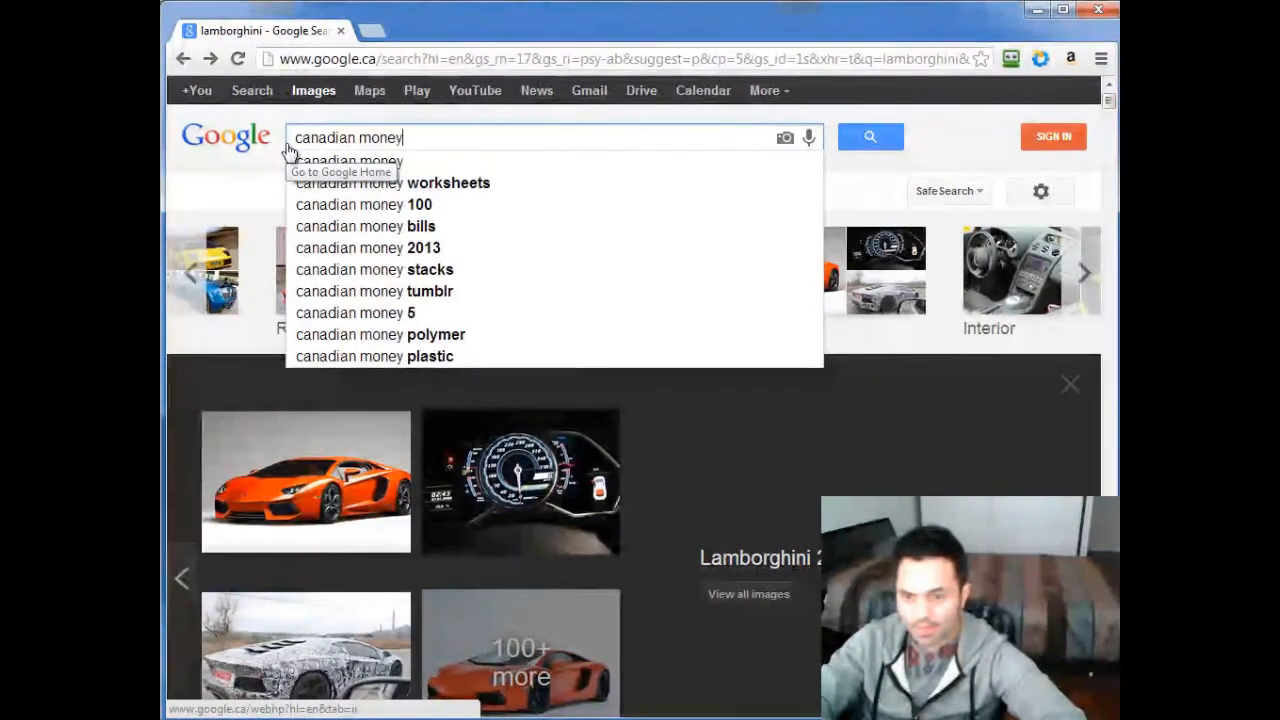
key("Return")
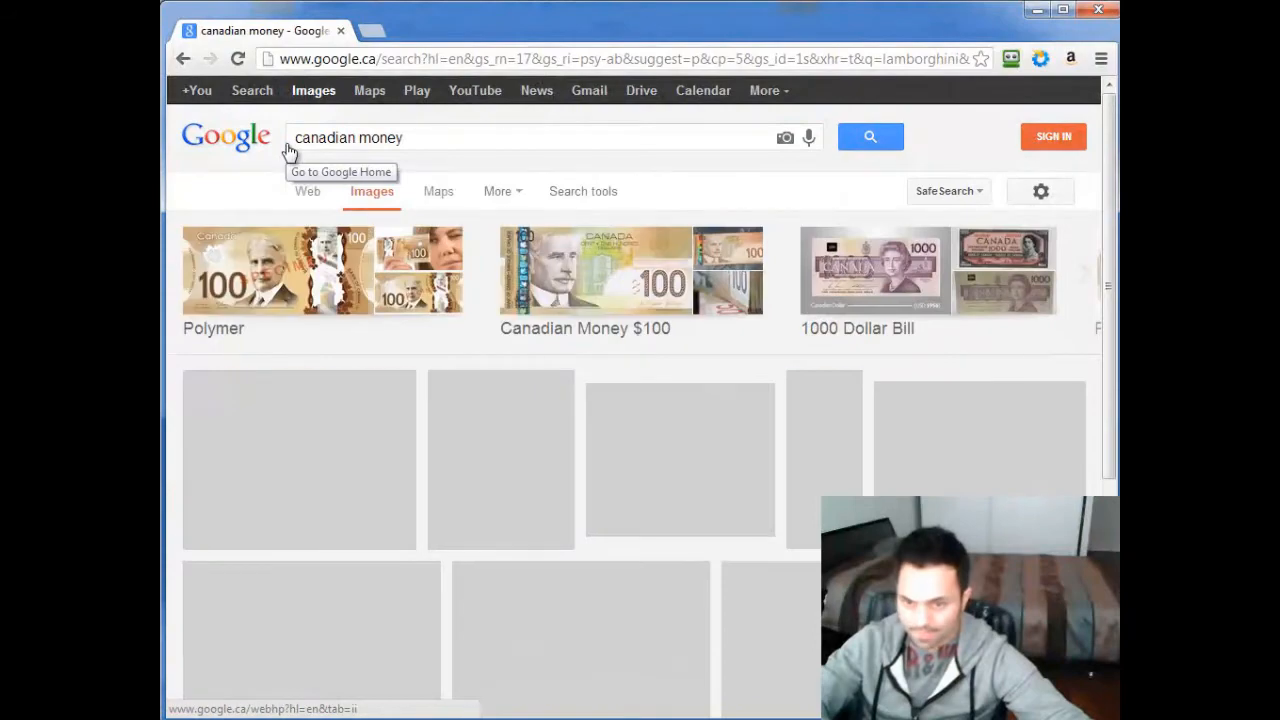
scroll(286, 160, "down", 2)
scroll(284, 188, "down", 2)
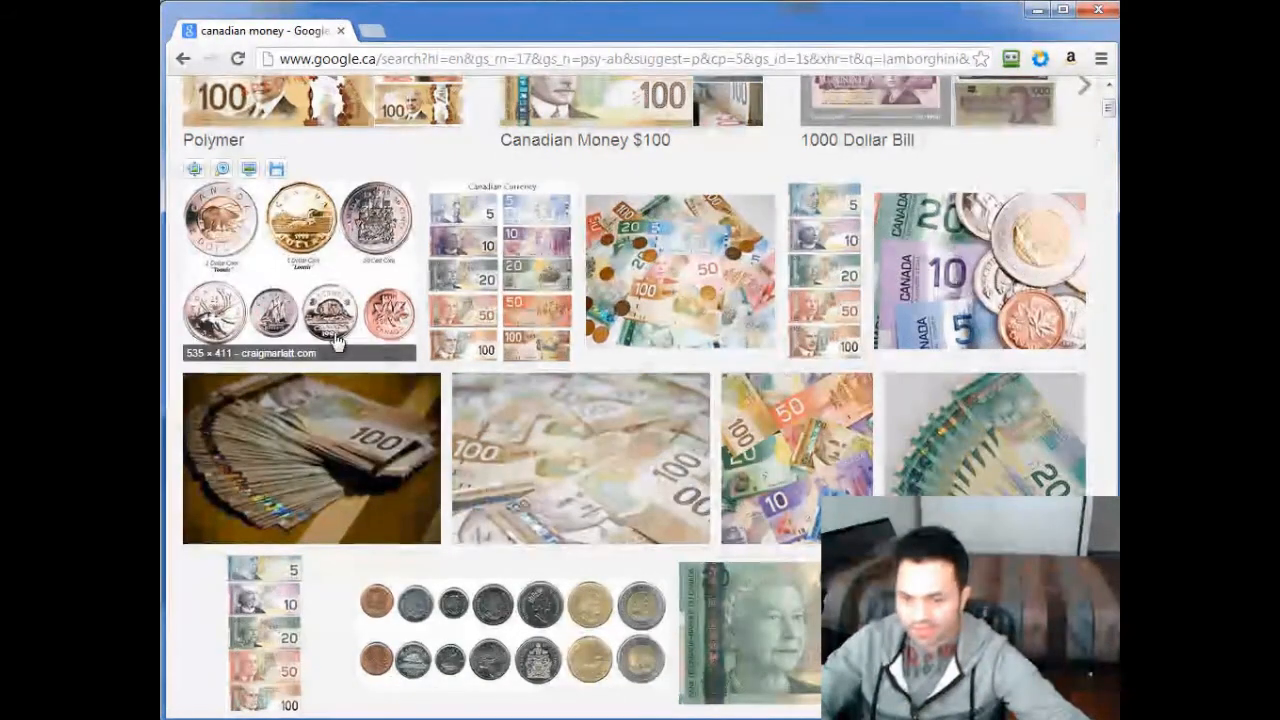
left_click(324, 445)
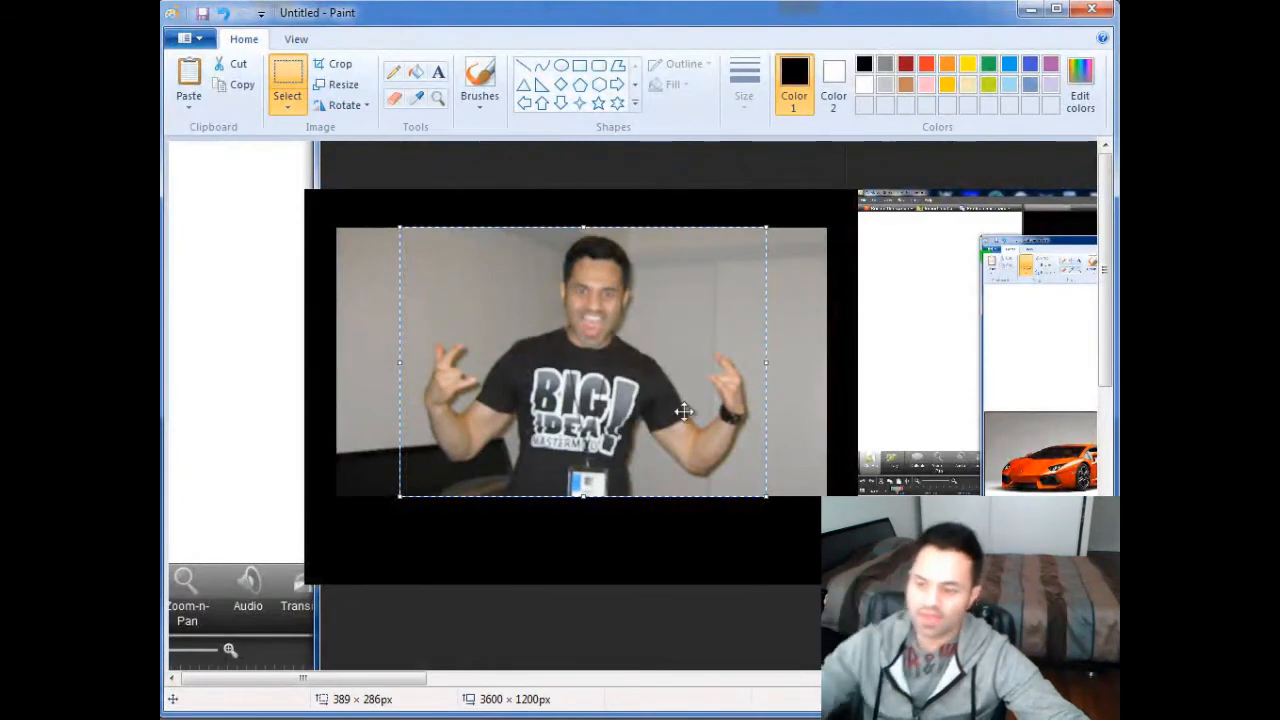
- Paste the browser screenshot into the screenshot Paint window and move it until the money picture is fully in view
left_click_drag(828, 268, 596, 313)
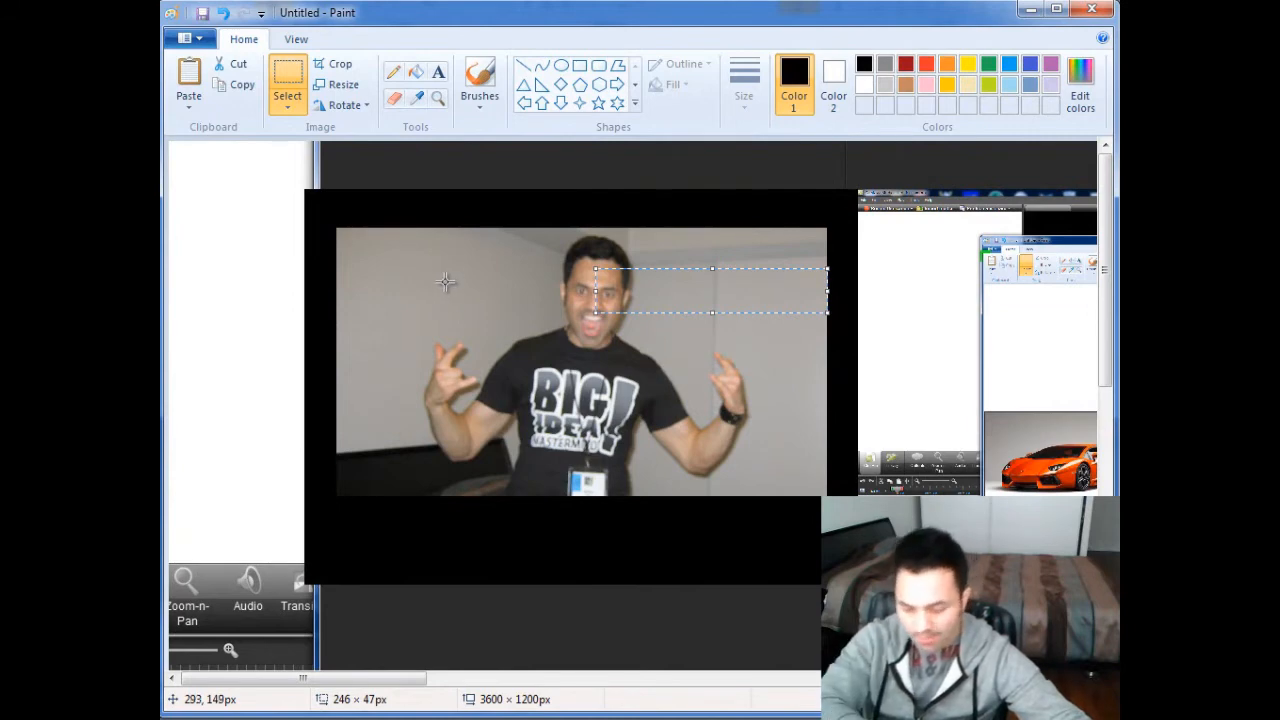
left_click(196, 80)
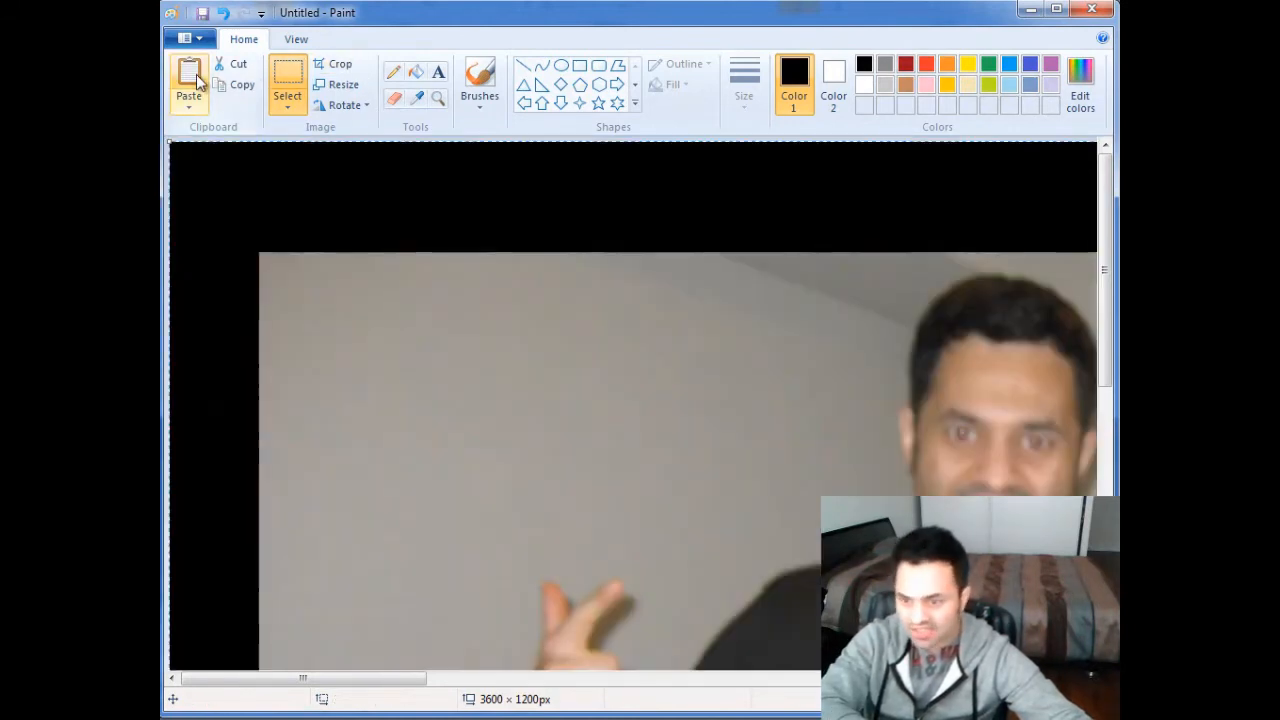
left_click_drag(868, 412, 0, 287)
left_click_drag(241, 287, 149, 275)
left_click(282, 88)
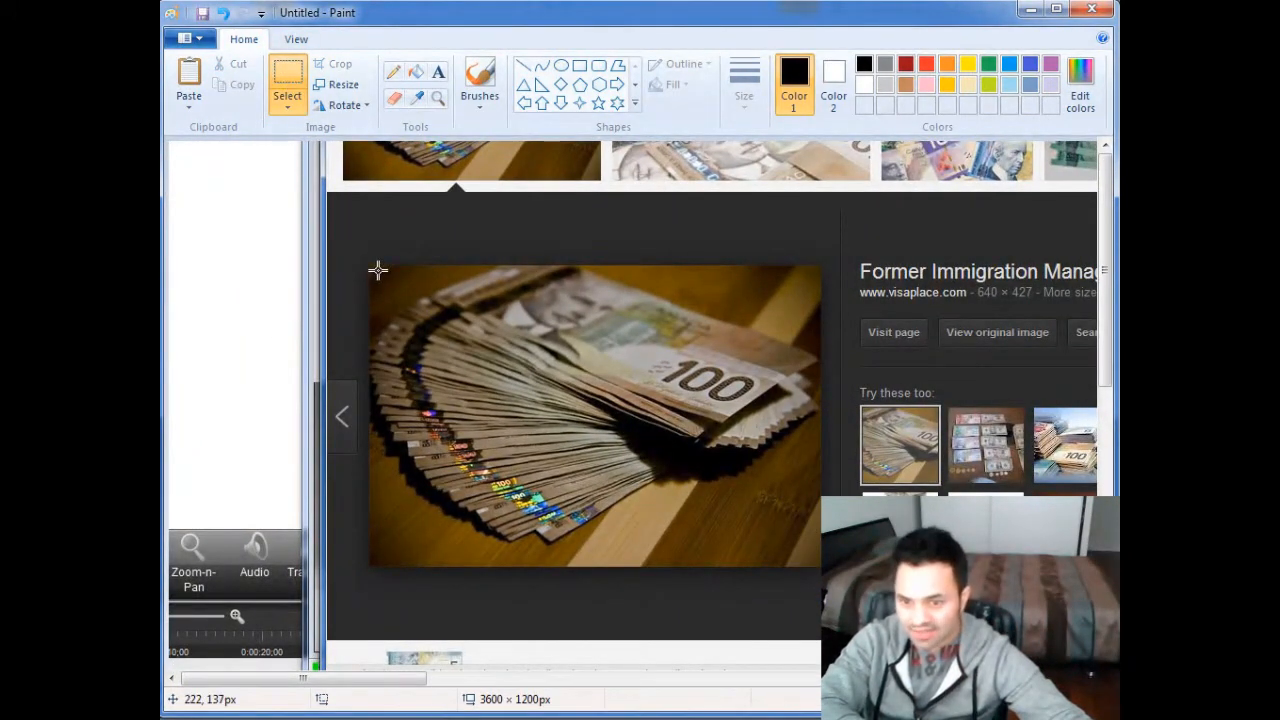
- Select and copy the whole money picture, and paste it into the composite canvas
left_click_drag(375, 266, 820, 564)
left_click(237, 88)
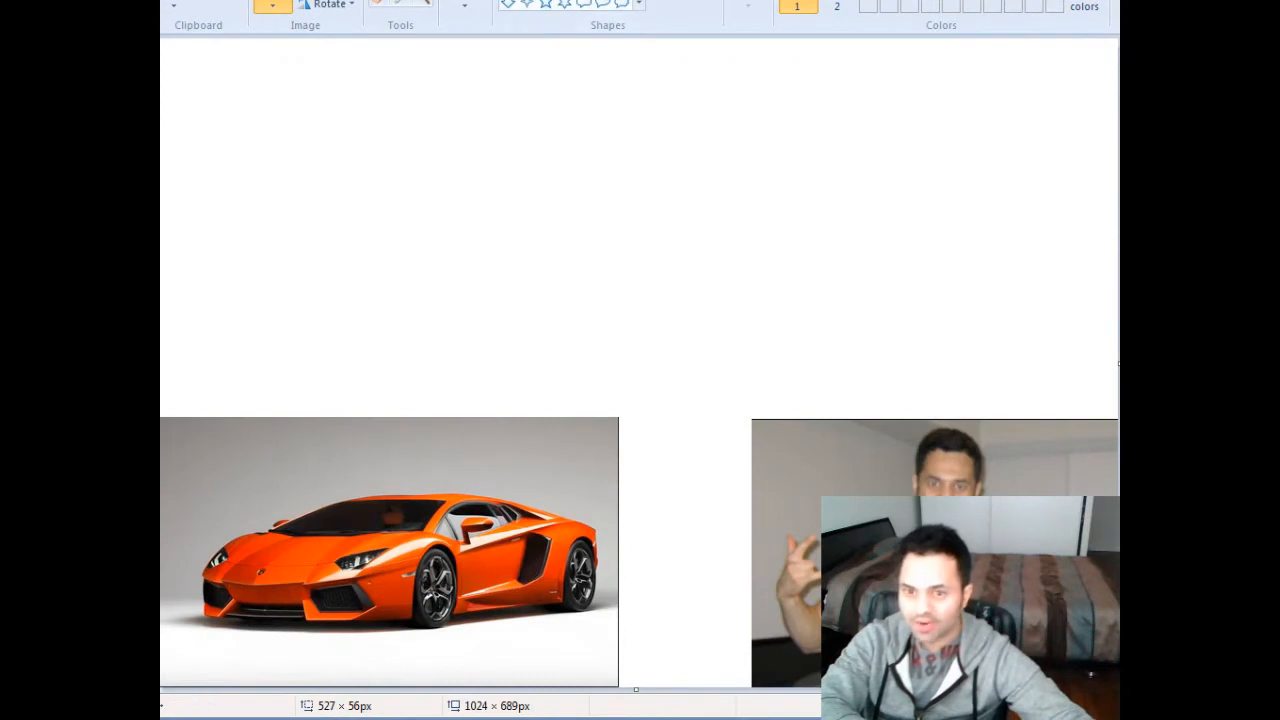
key("ctrl+v")
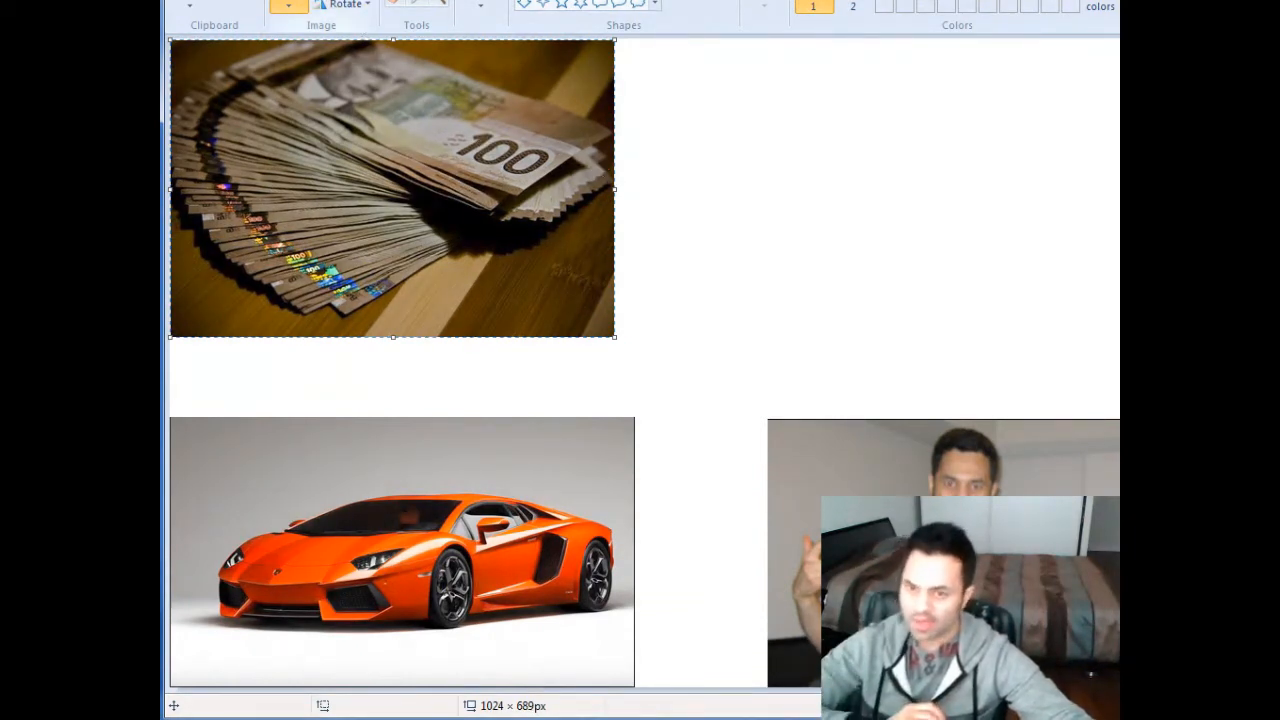
- Try scaling the pasted money picture down with its aspect ratio kept, and bring it back at its original size
left_click(345, 2)
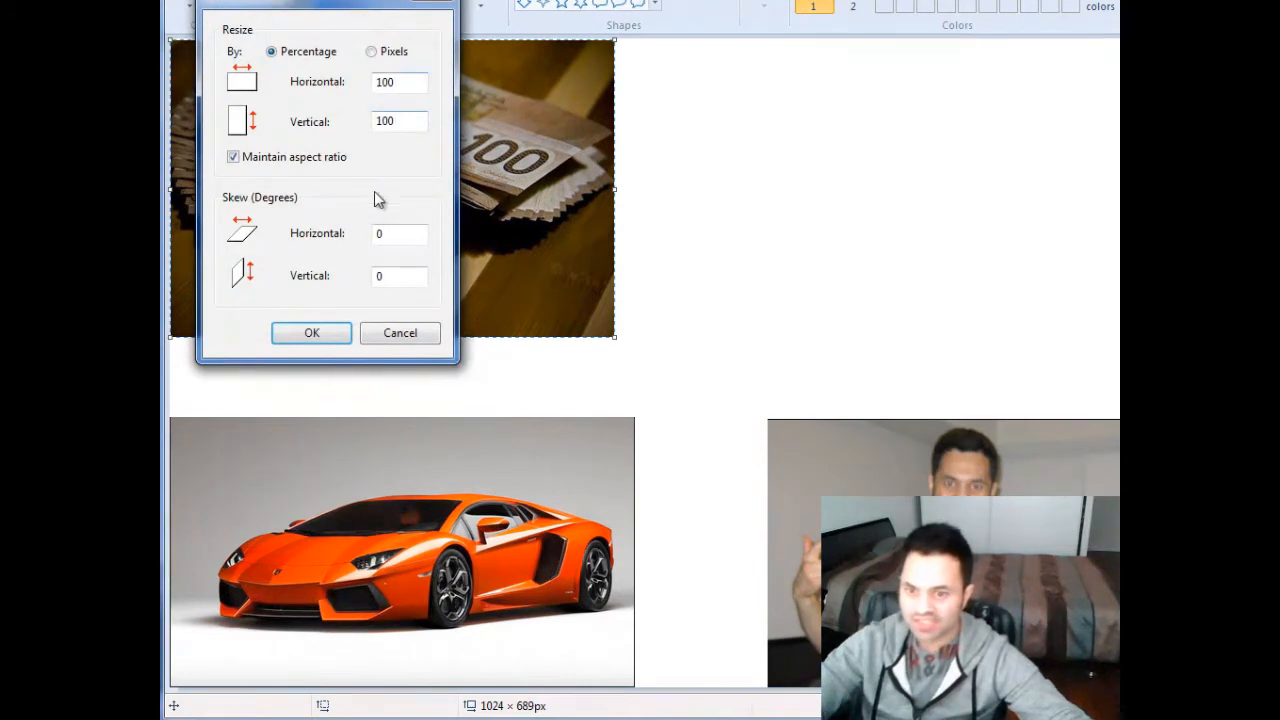
left_click(401, 336)
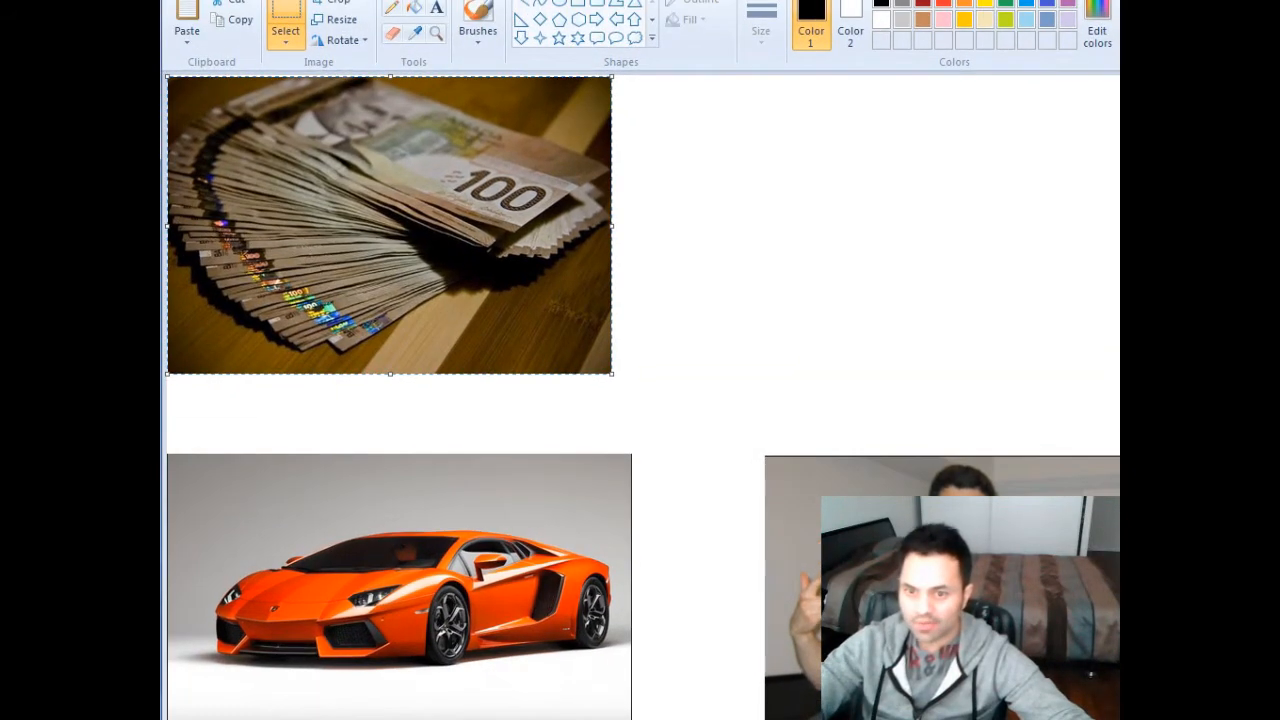
left_click(338, 4)
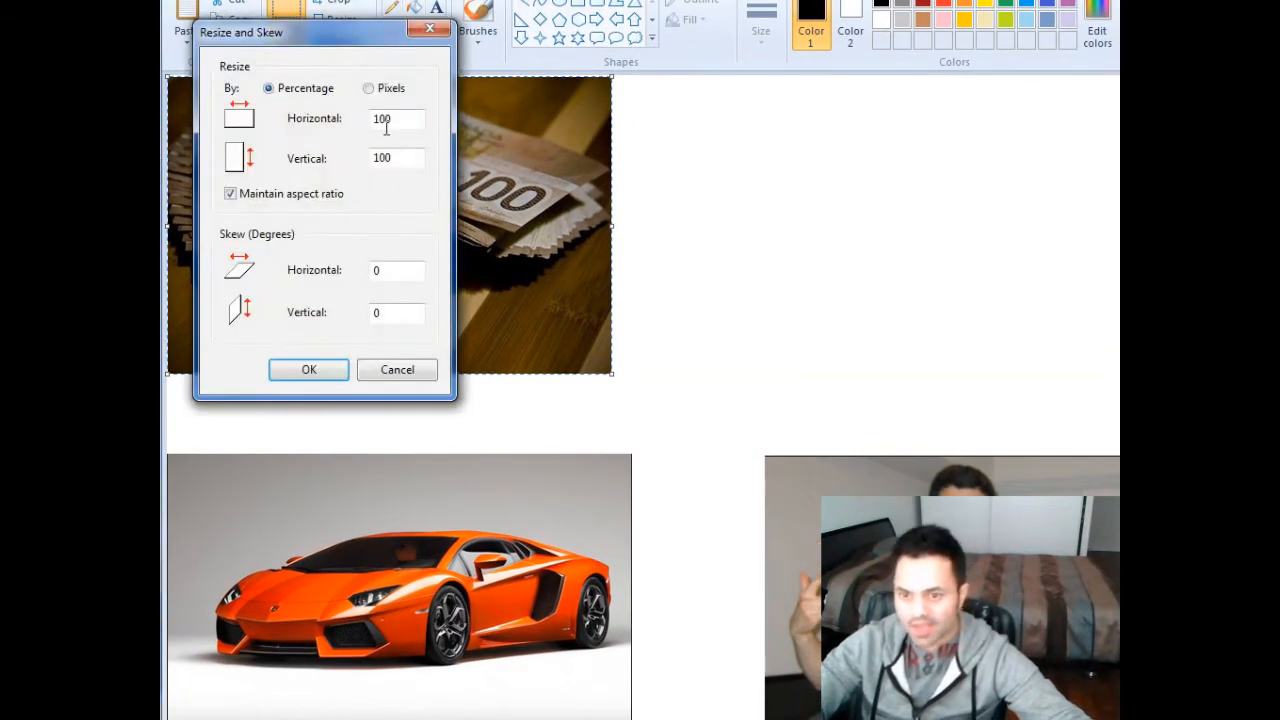
double_click(409, 124)
type("8")
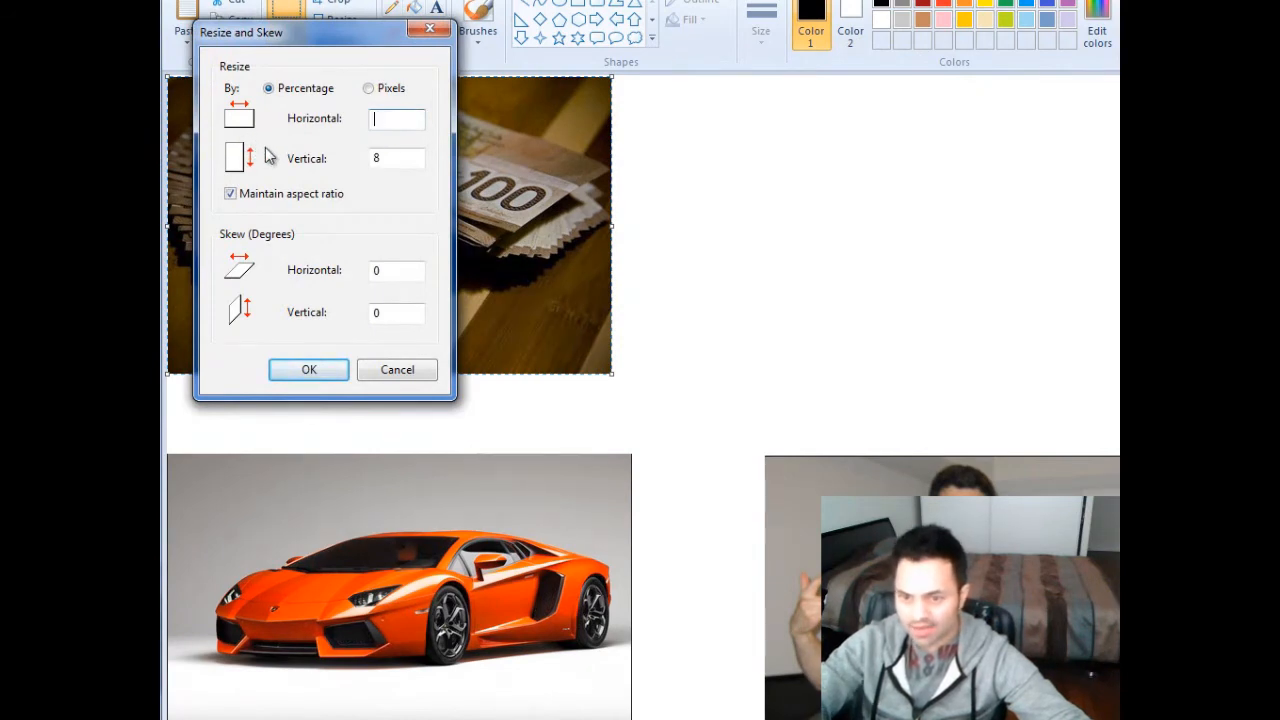
key("Return")
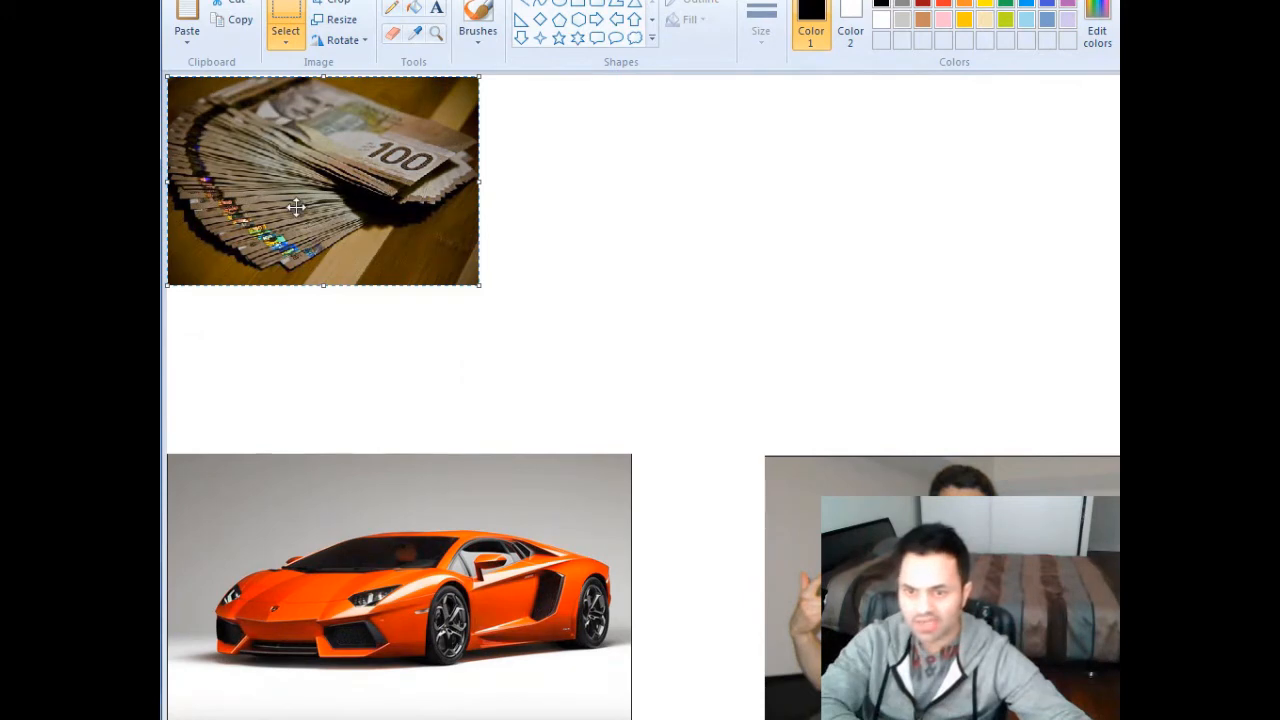
key("Delete")
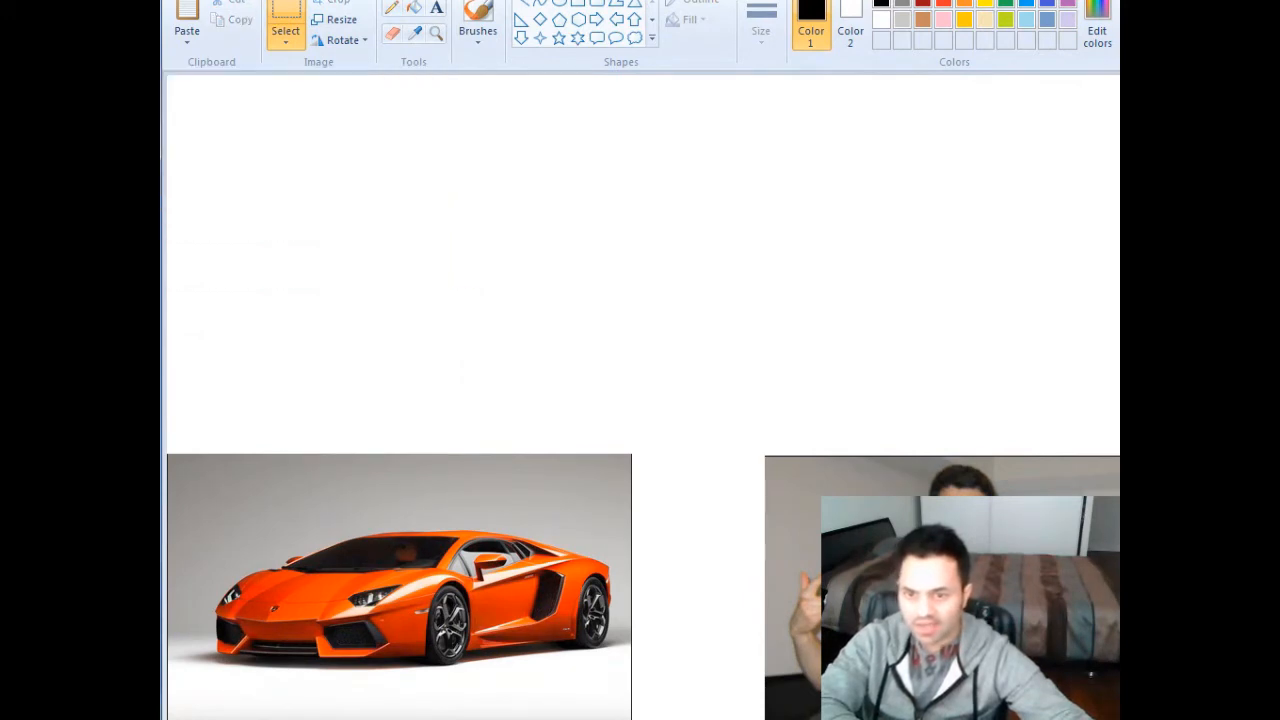
key("ctrl+z")
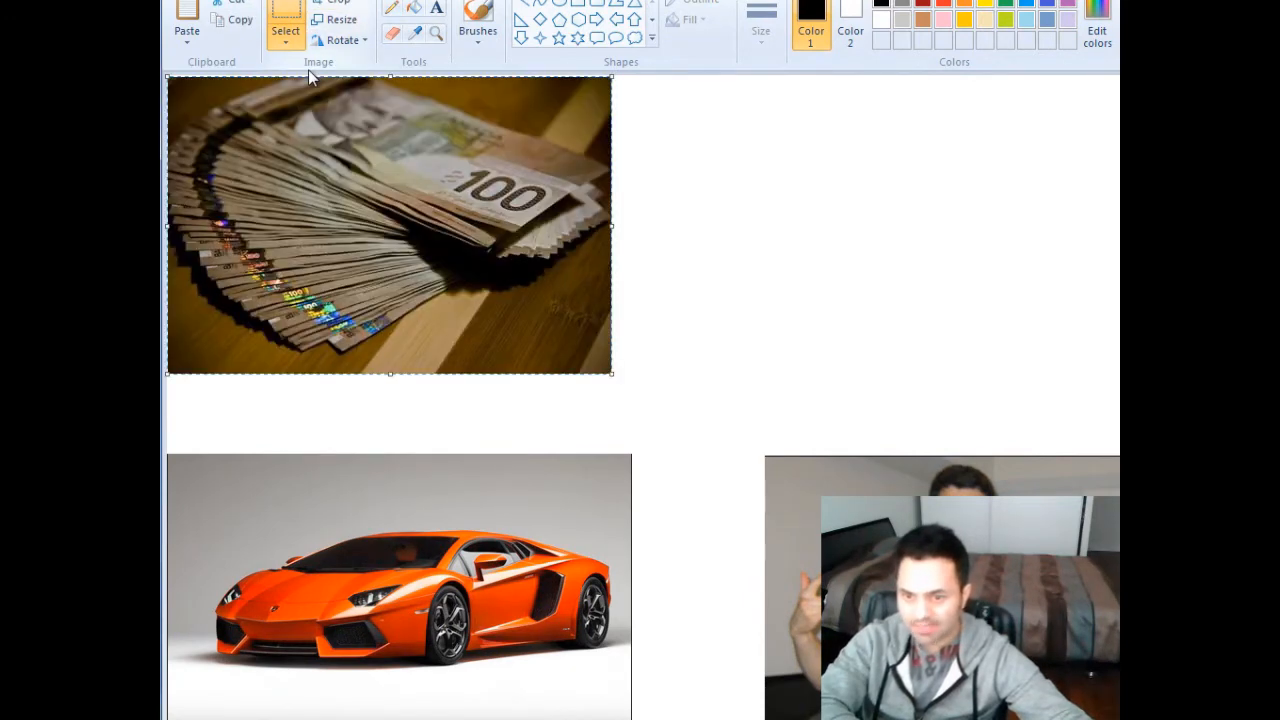
- Scale the pasted money picture to 80 percent with its aspect ratio kept, and deselect it in the canvas's upper-left corner
left_click(333, 21)
type("80")
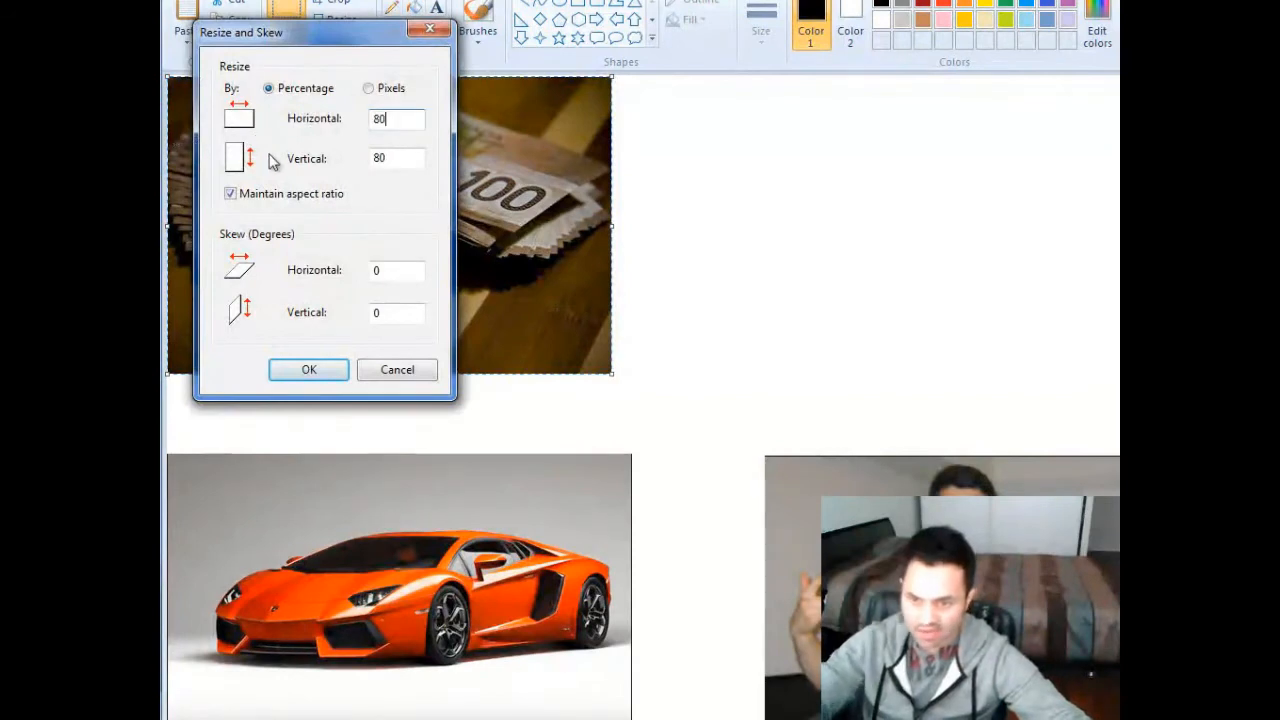
key("Return")
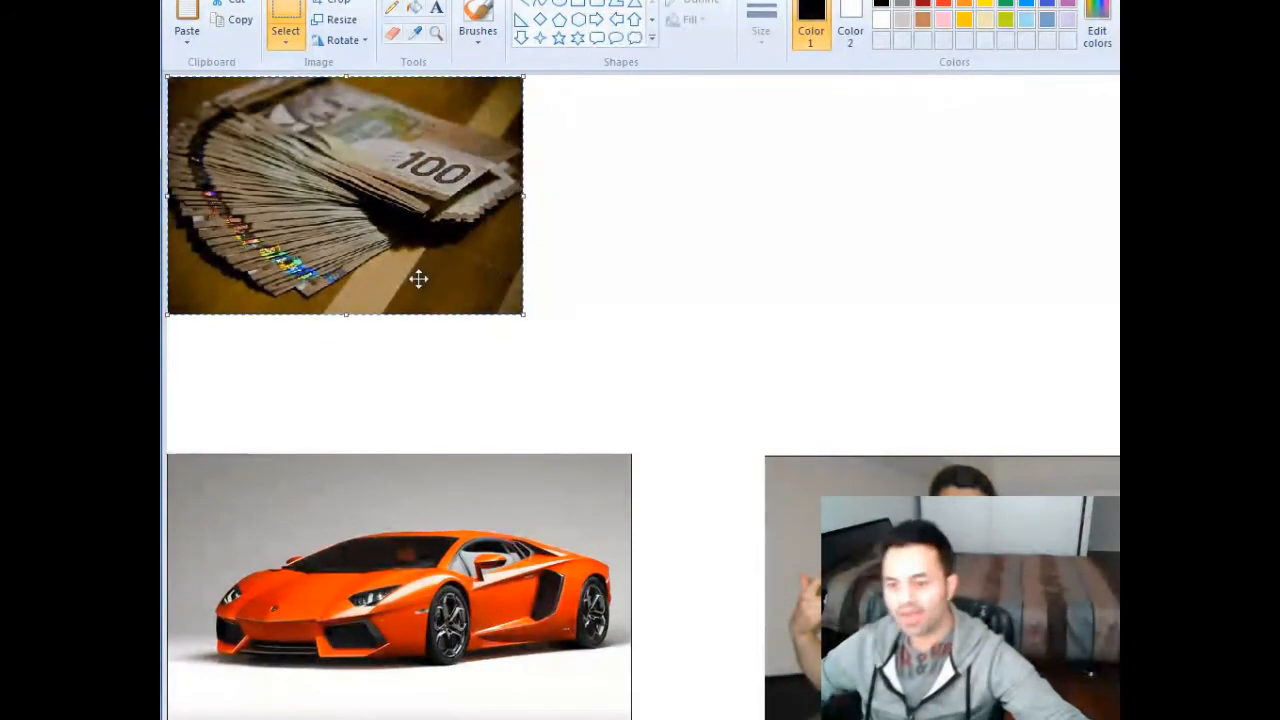
left_click(425, 375)
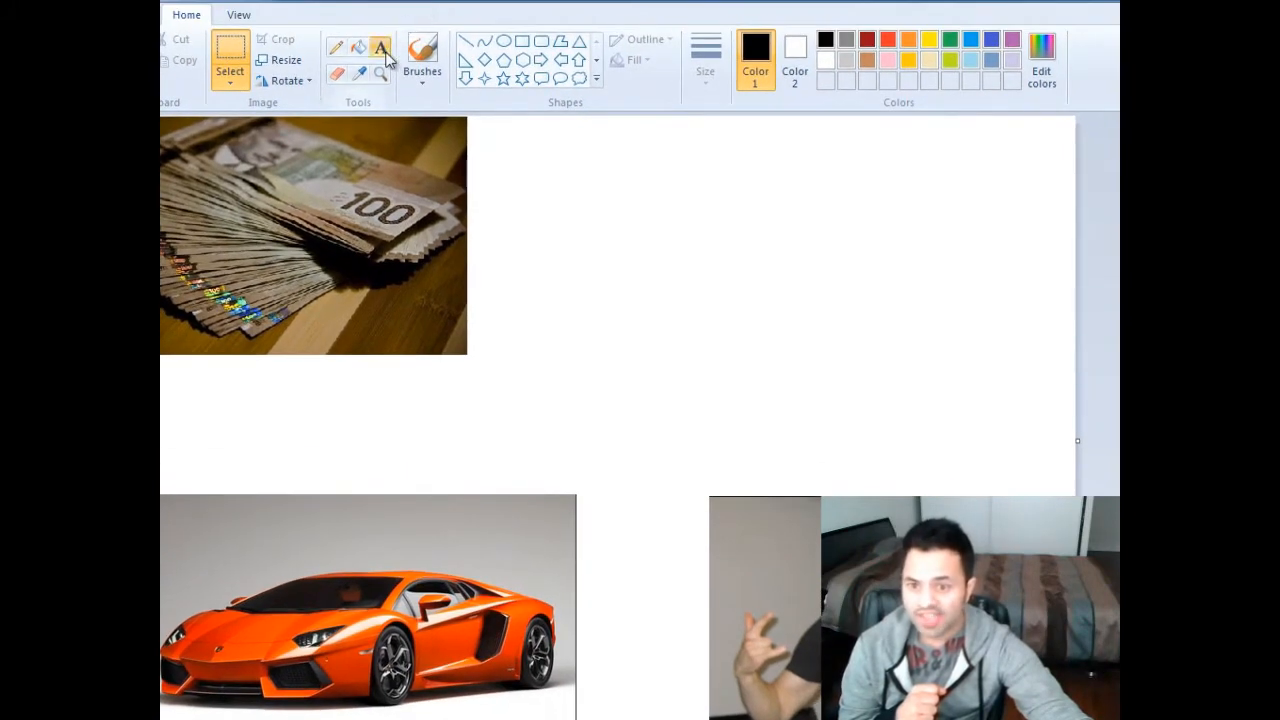
- Add the text "$30,000/MONTH BY SEPTEMBER 24th, 2013!" beside the money picture and widen its text box so it wraps onto two lines
left_click(382, 50)
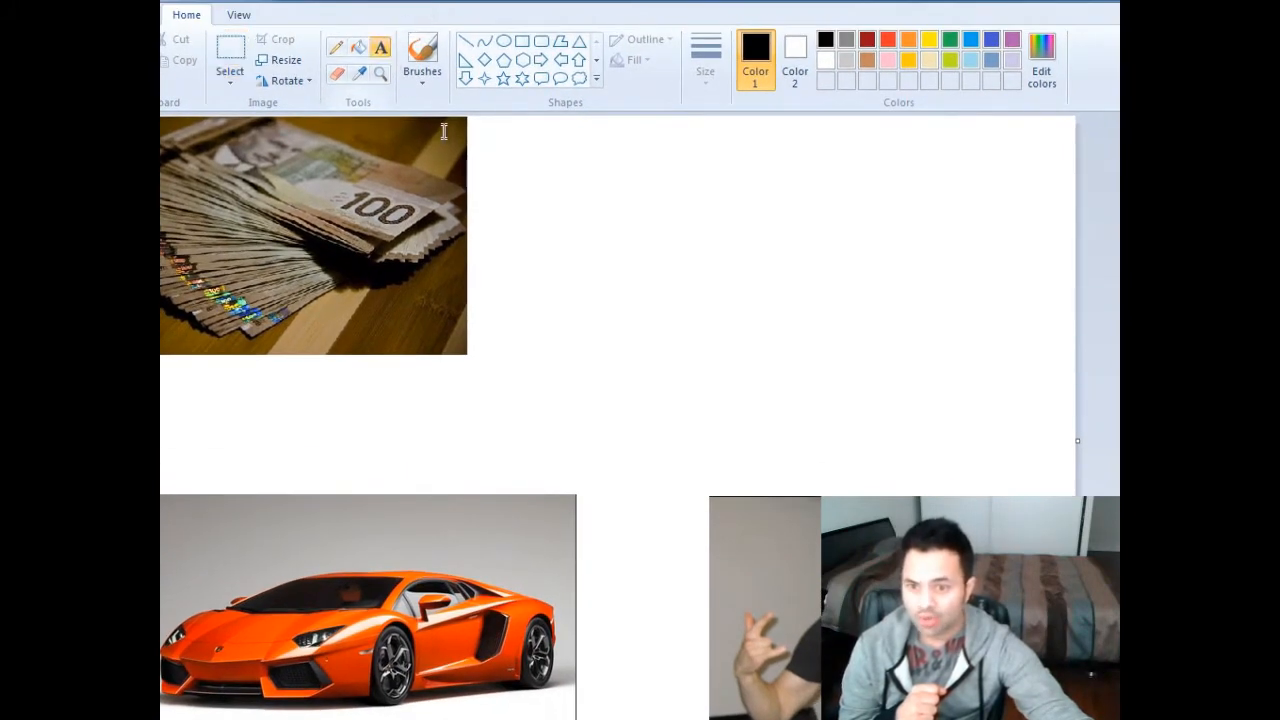
left_click(533, 206)
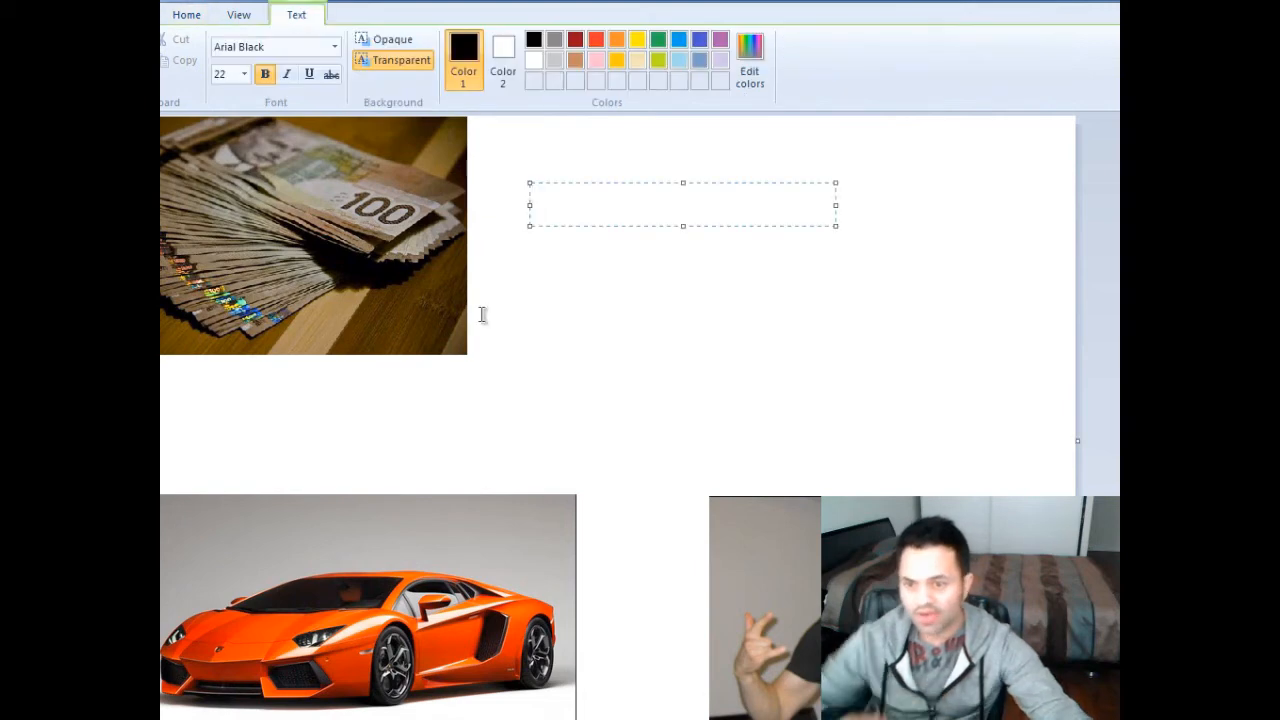
type("$30,000/MONTH BY")
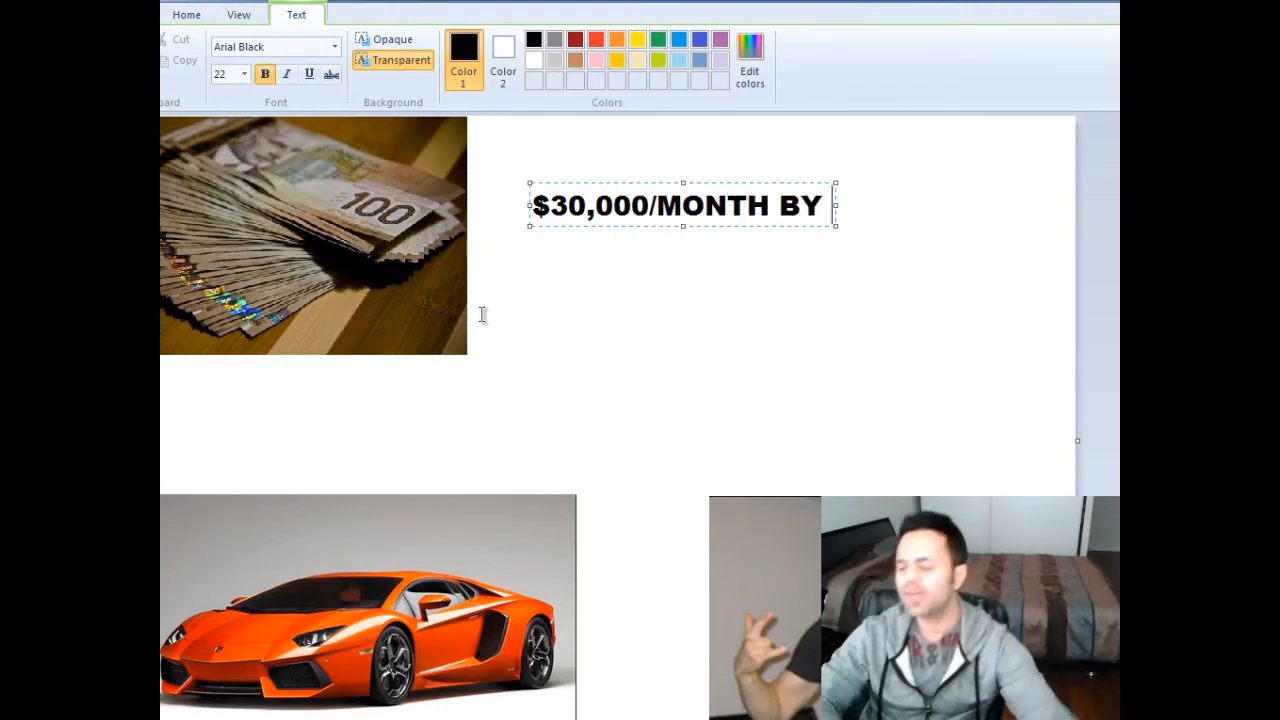
type(" Sept")
key("BackSpace")
key("BackSpace")
key("BackSpace")
type("EPTER")
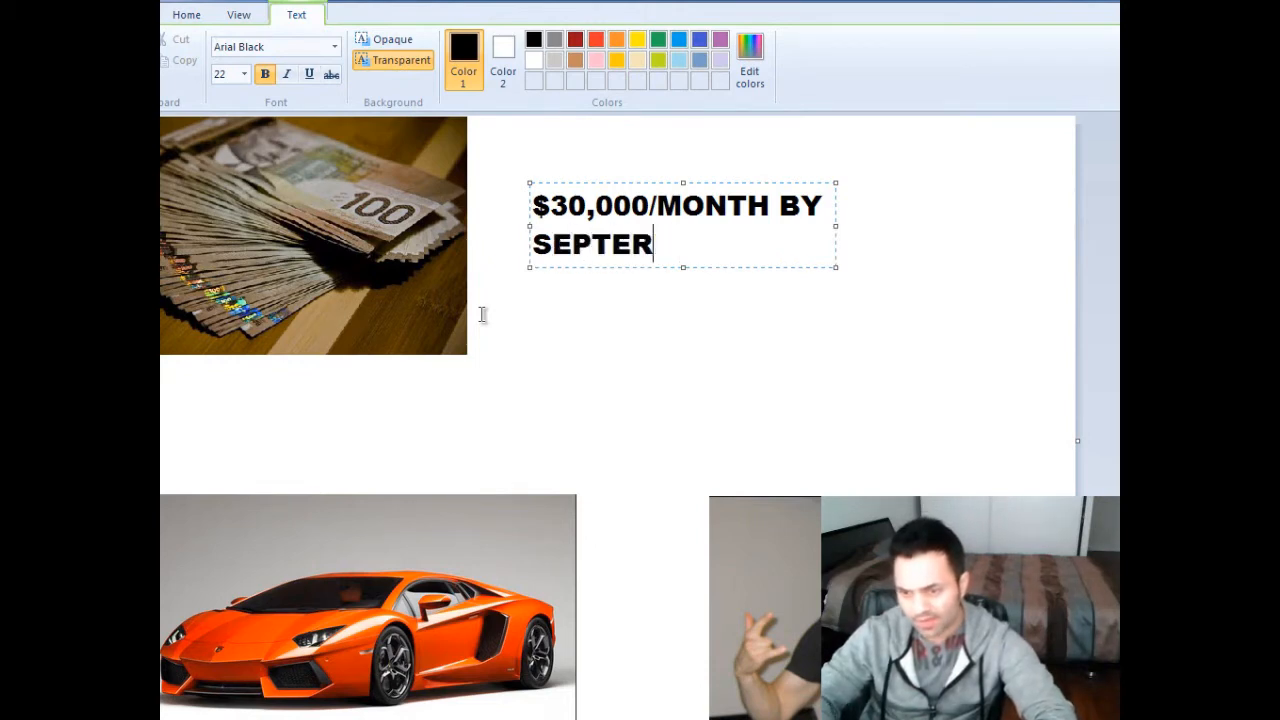
key("BackSpace")
type("MBER ")
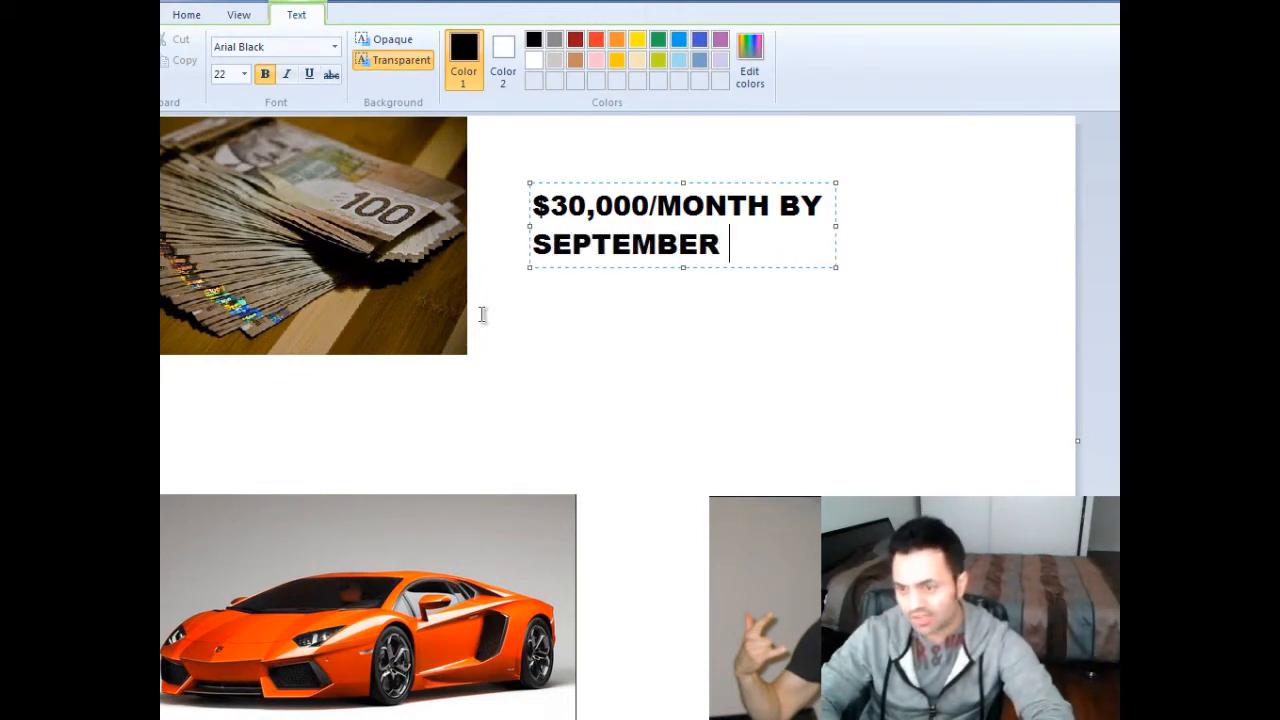
type("24th, 201")
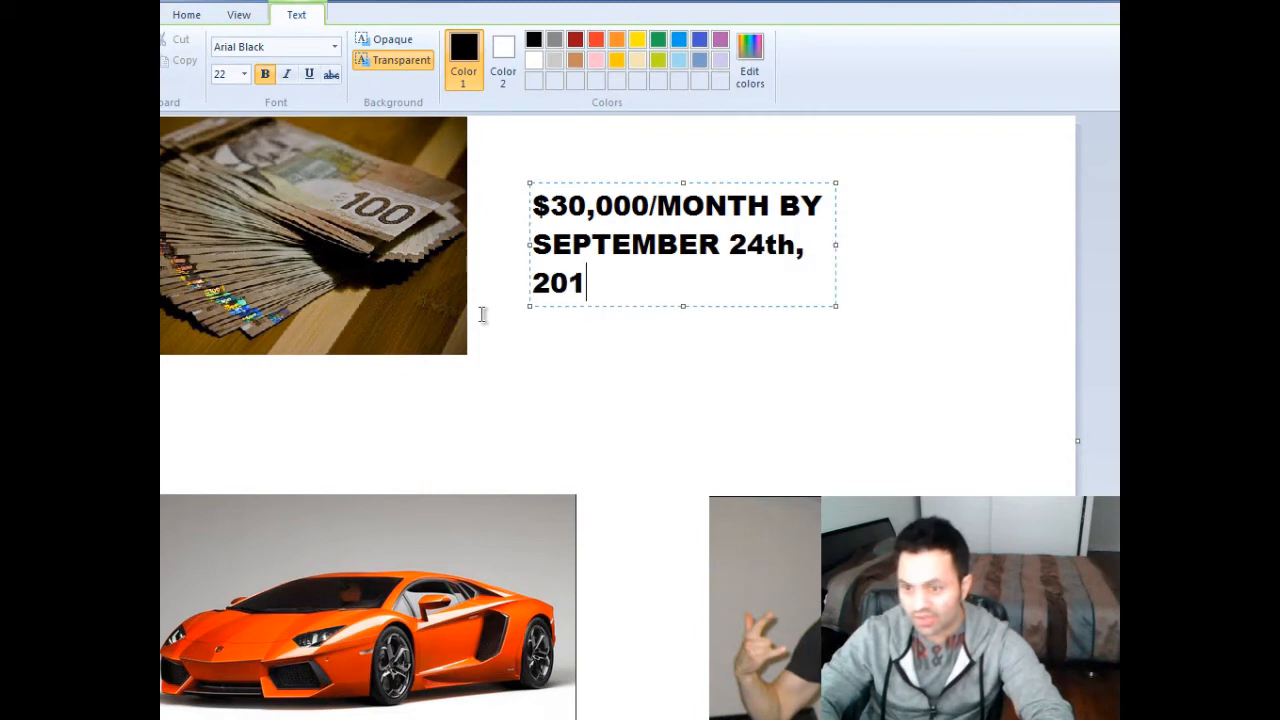
type("3!")
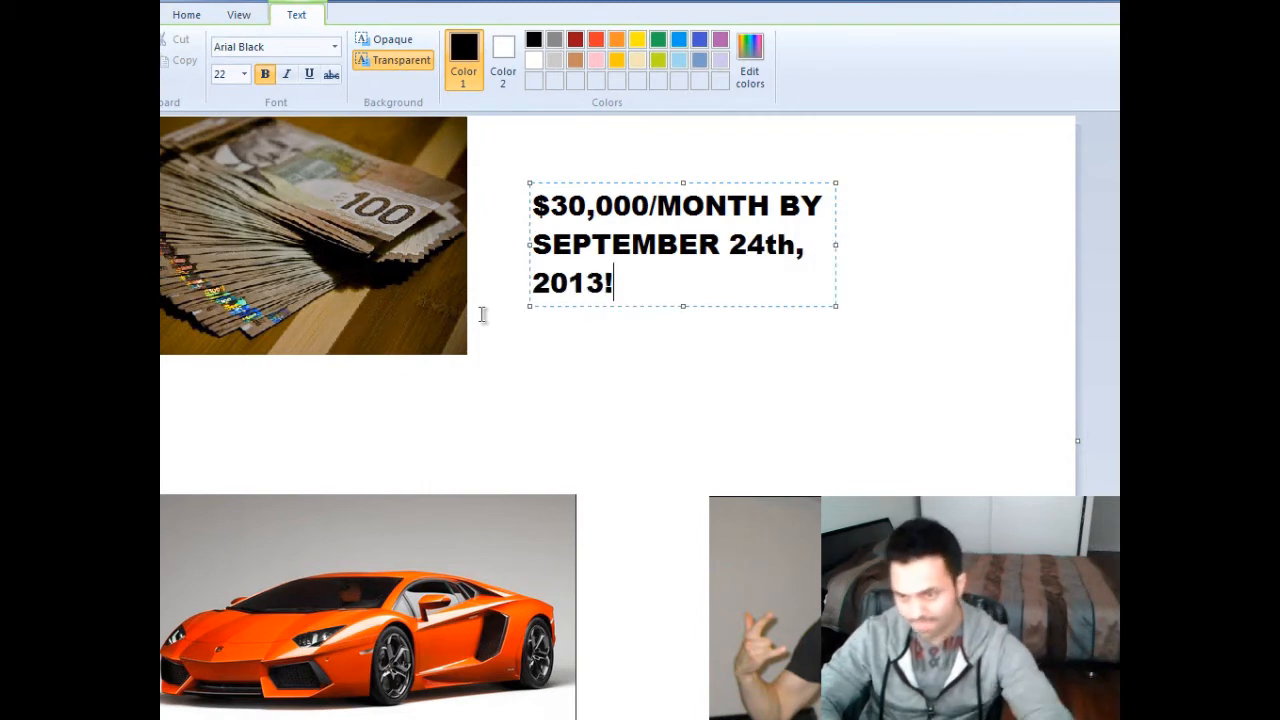
left_click_drag(836, 245, 1023, 244)
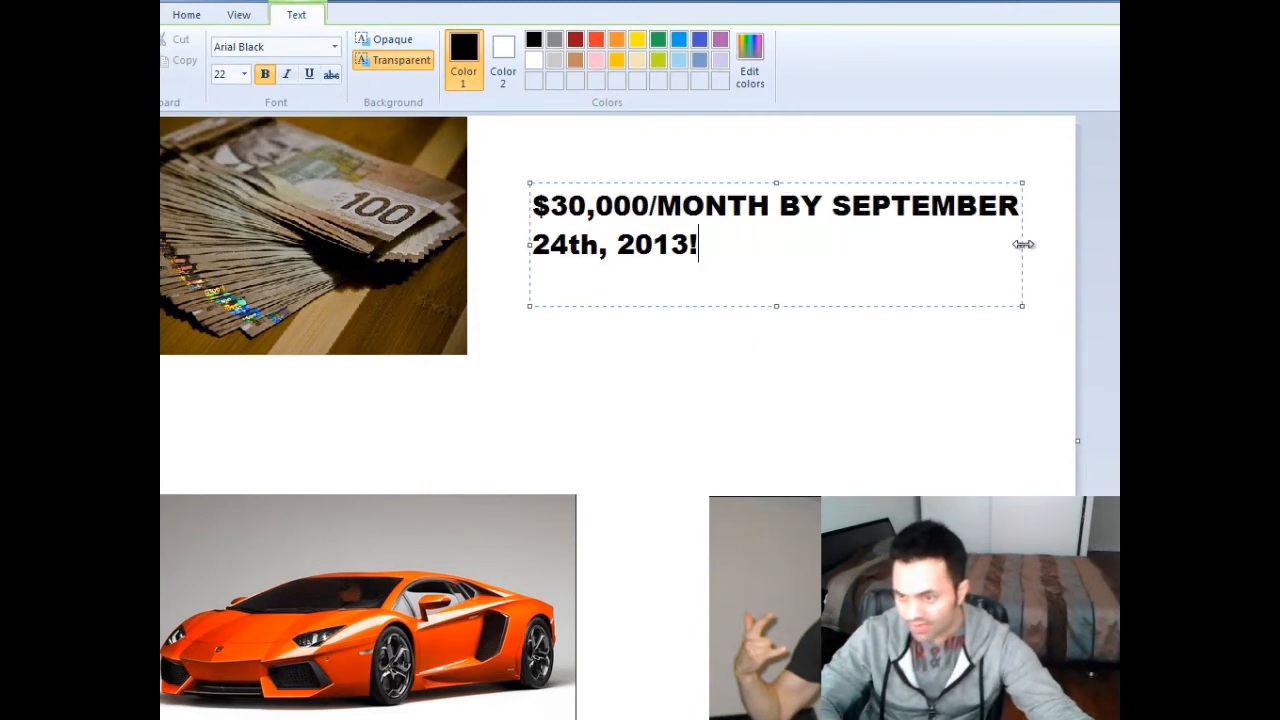
- Set the income goal caption to font size 28, narrow its text box slightly, and indent the first line to centre it
key("ctrl+a")
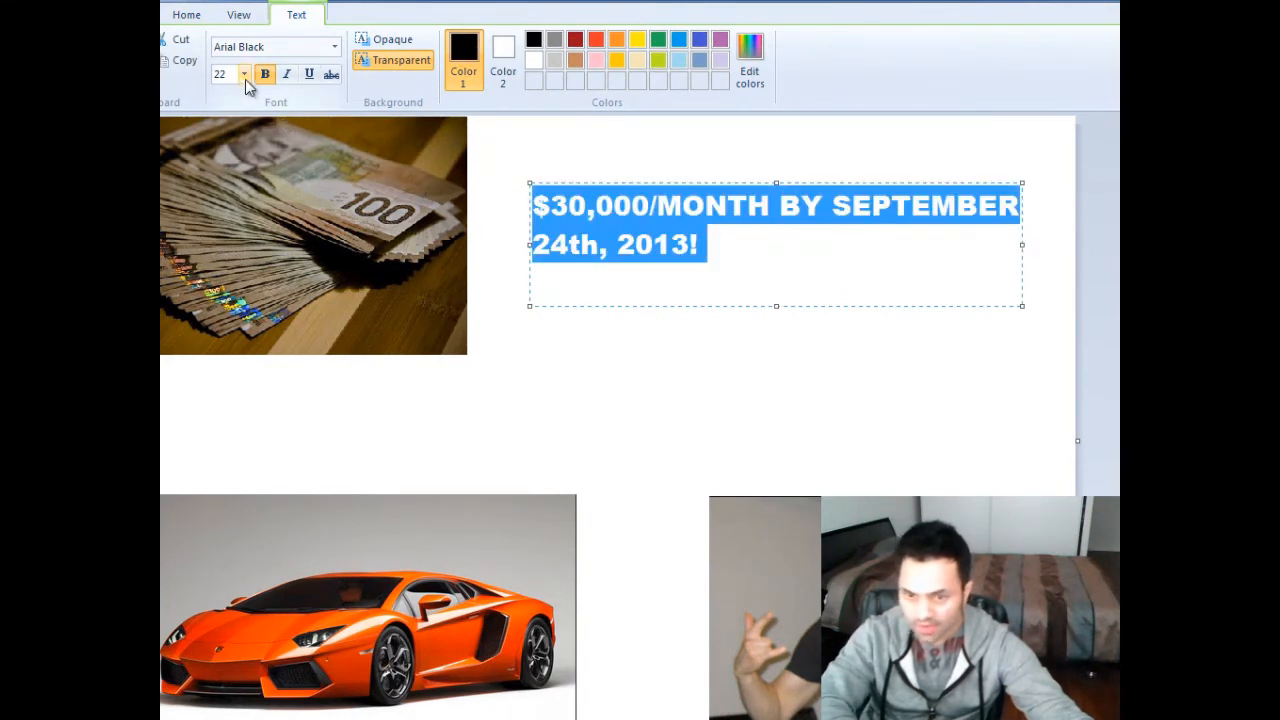
left_click(244, 75)
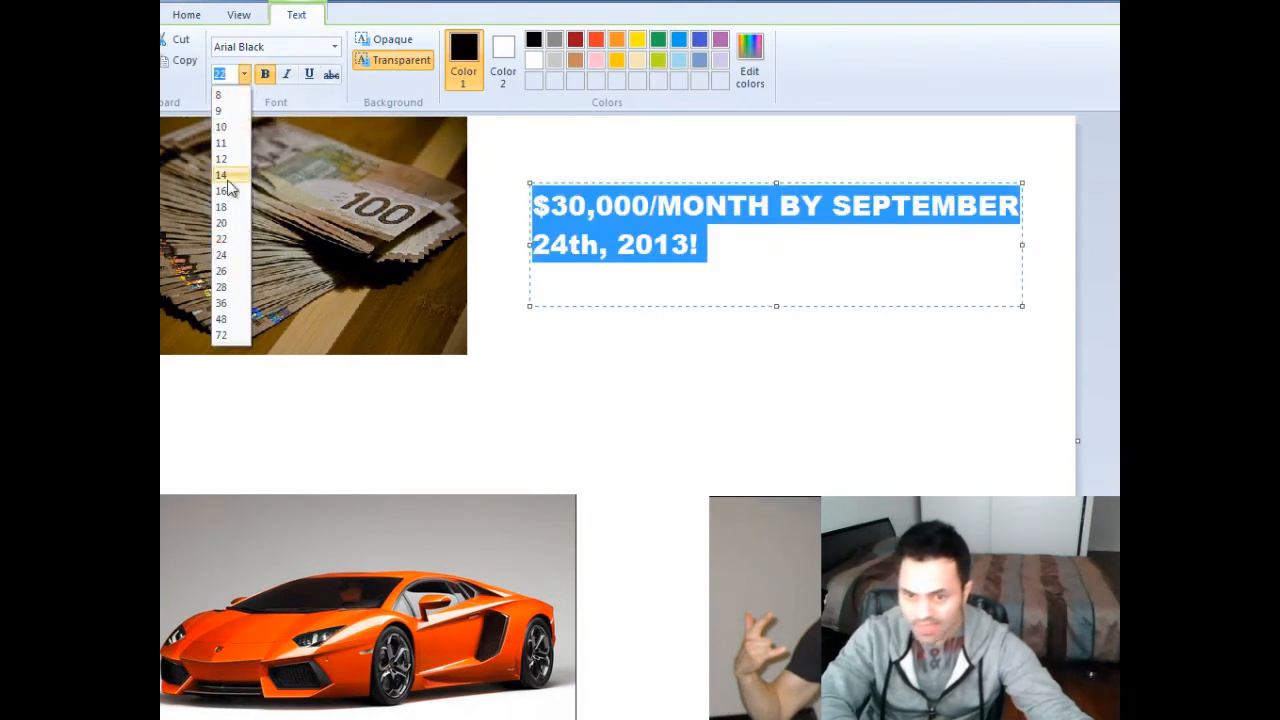
left_click(221, 287)
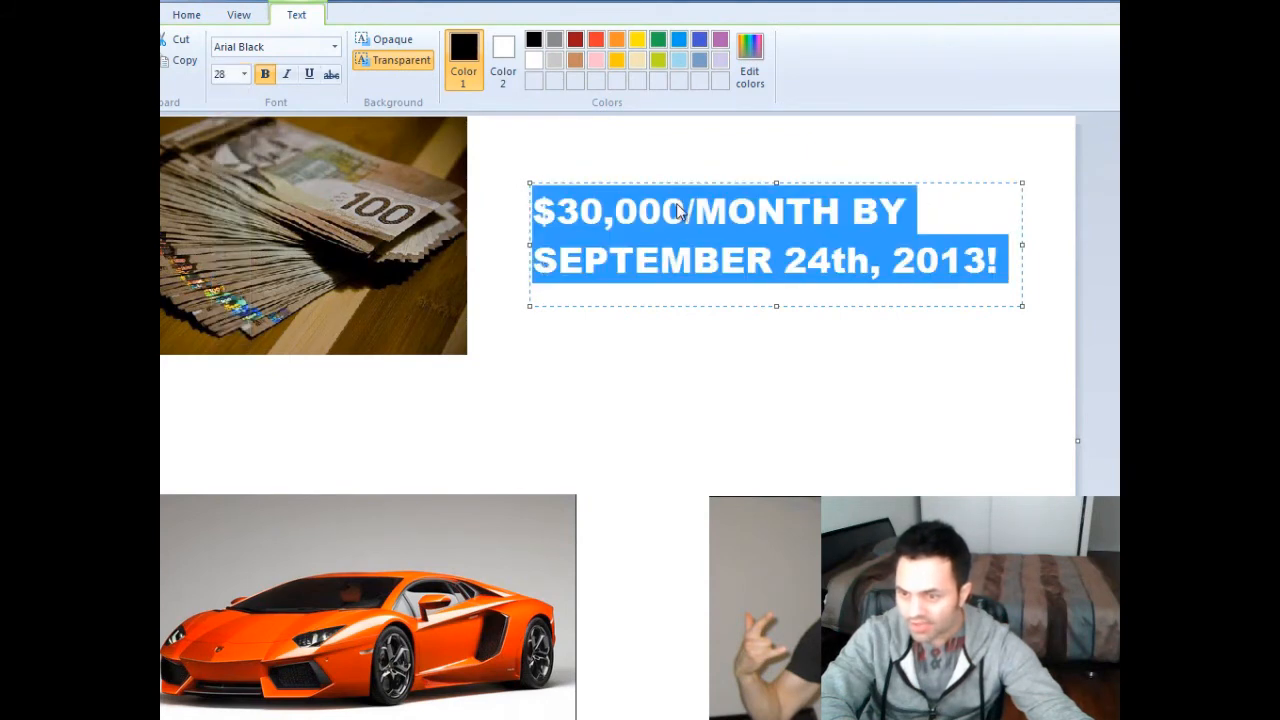
left_click(685, 212)
mouse_move(523, 251)
left_mouse_down()
mouse_move(491, 251)
mouse_move(560, 248)
mouse_move(545, 249)
left_mouse_up()
left_click(549, 220)
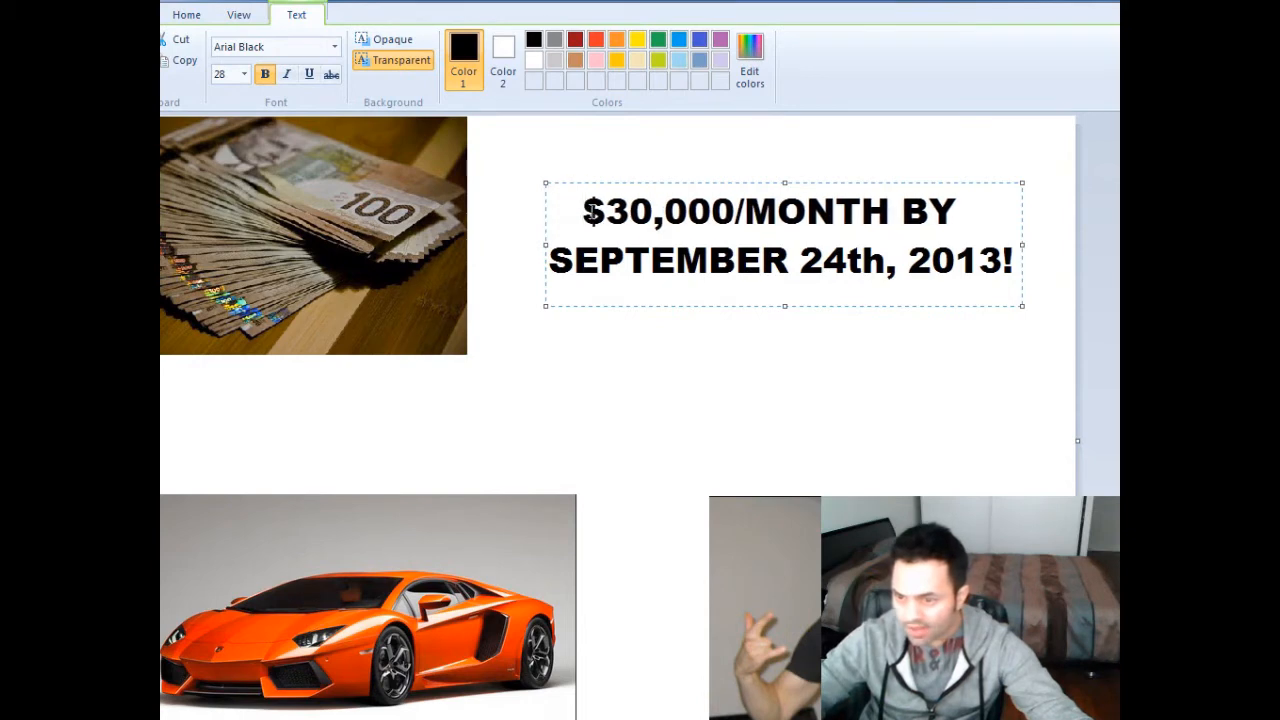
- Colour the whole income goal caption green, move it slightly higher on the canvas, and commit the text
key("ctrl+a")
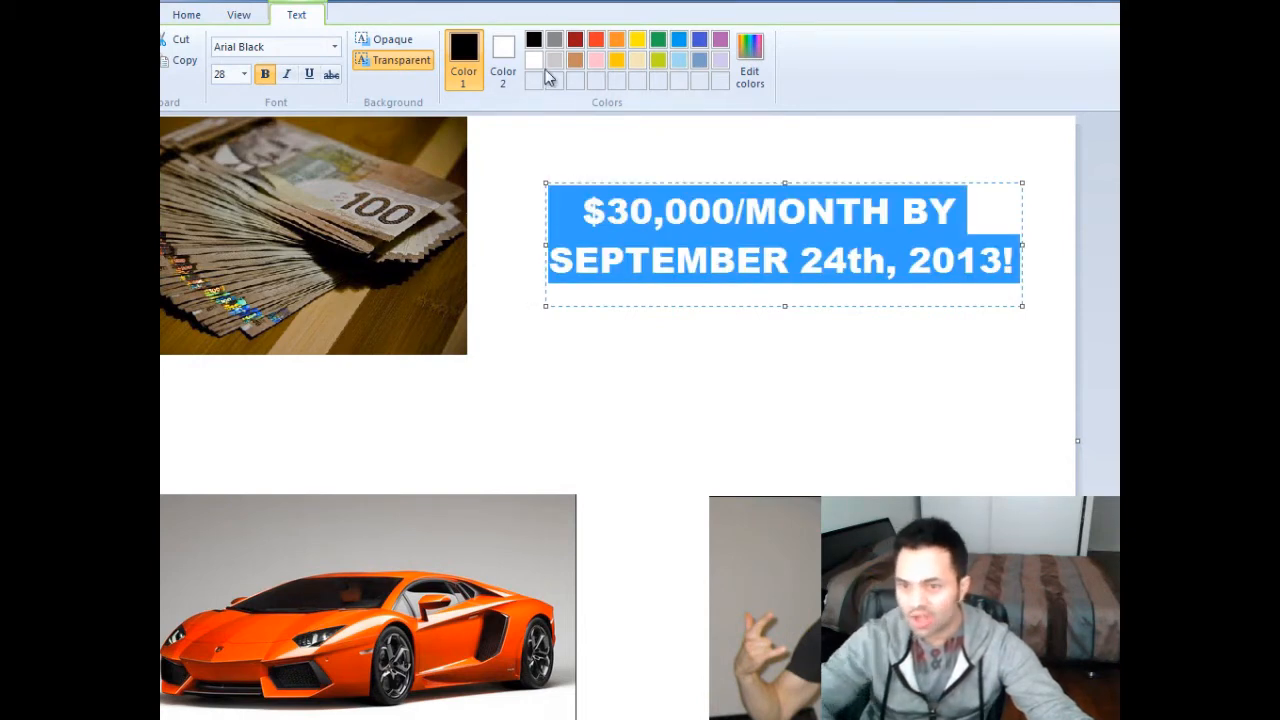
left_click(658, 42)
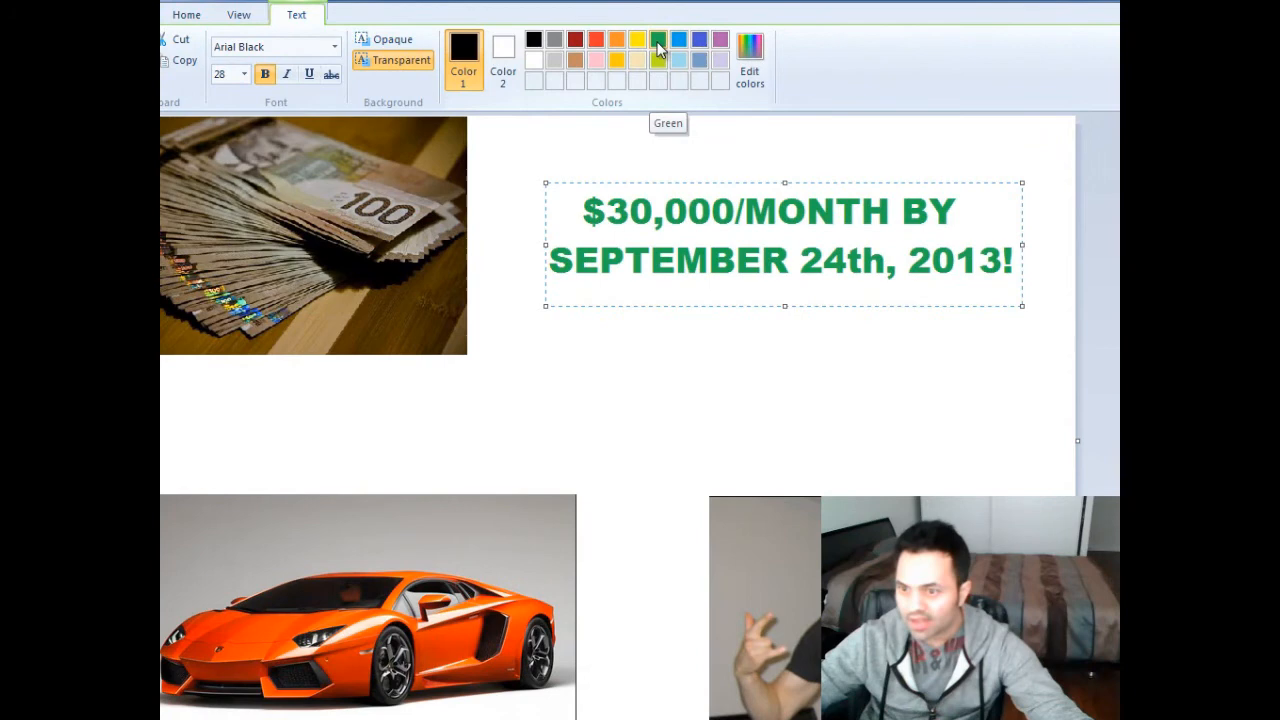
left_click(658, 45)
left_click(666, 225)
left_click_drag(643, 183, 642, 148)
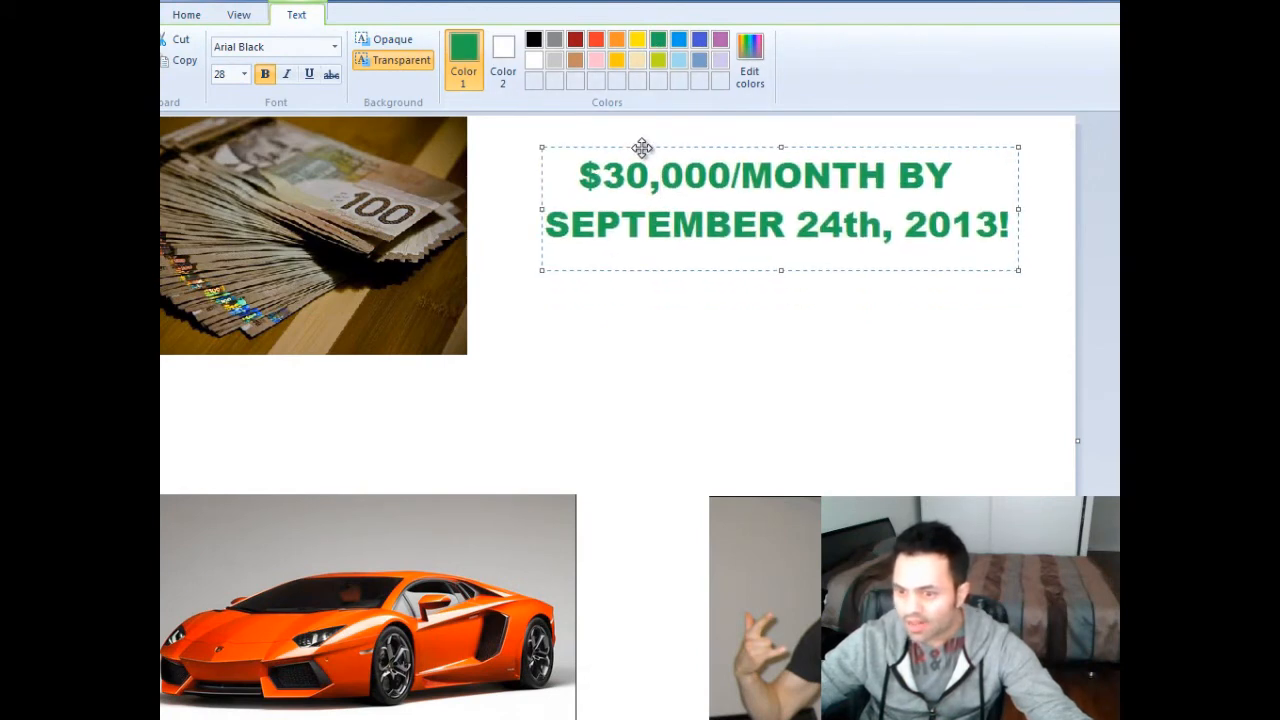
left_click(657, 398)
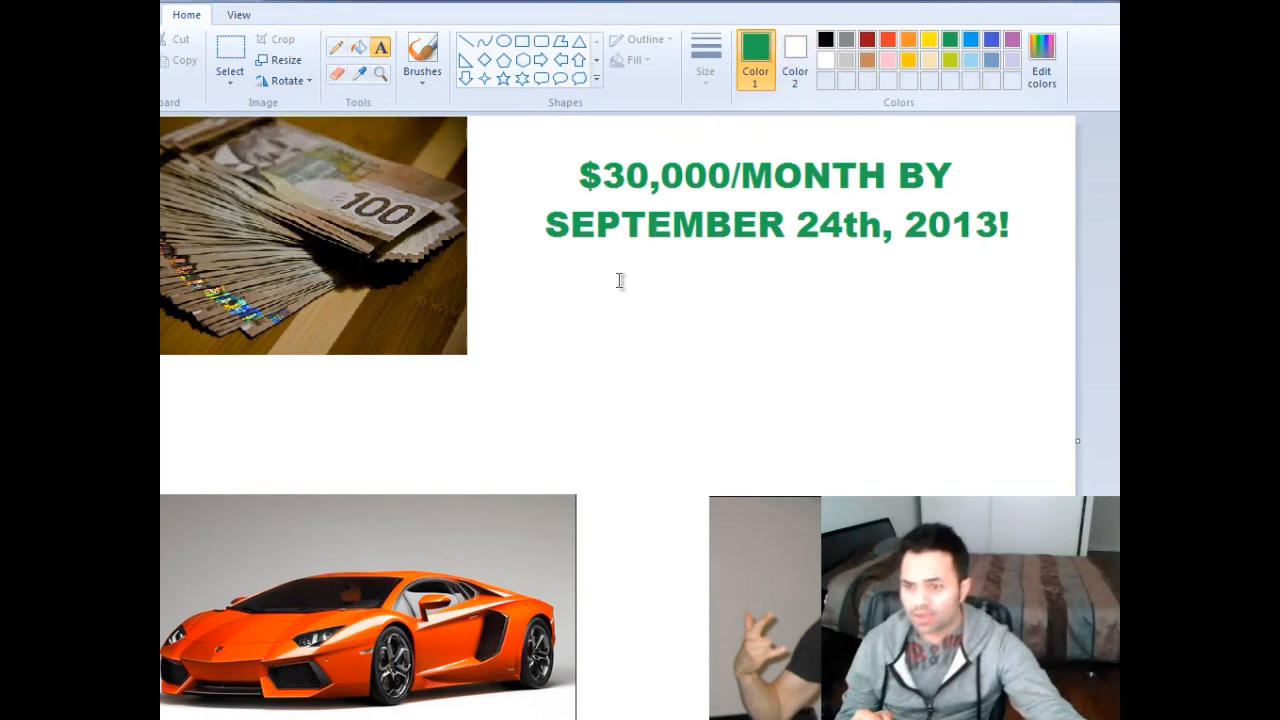
- Add a text below the income goal caption reading "No matter how b ad it is, or how bad it gets... I'm going to"
left_click(546, 300)
type("No matter")
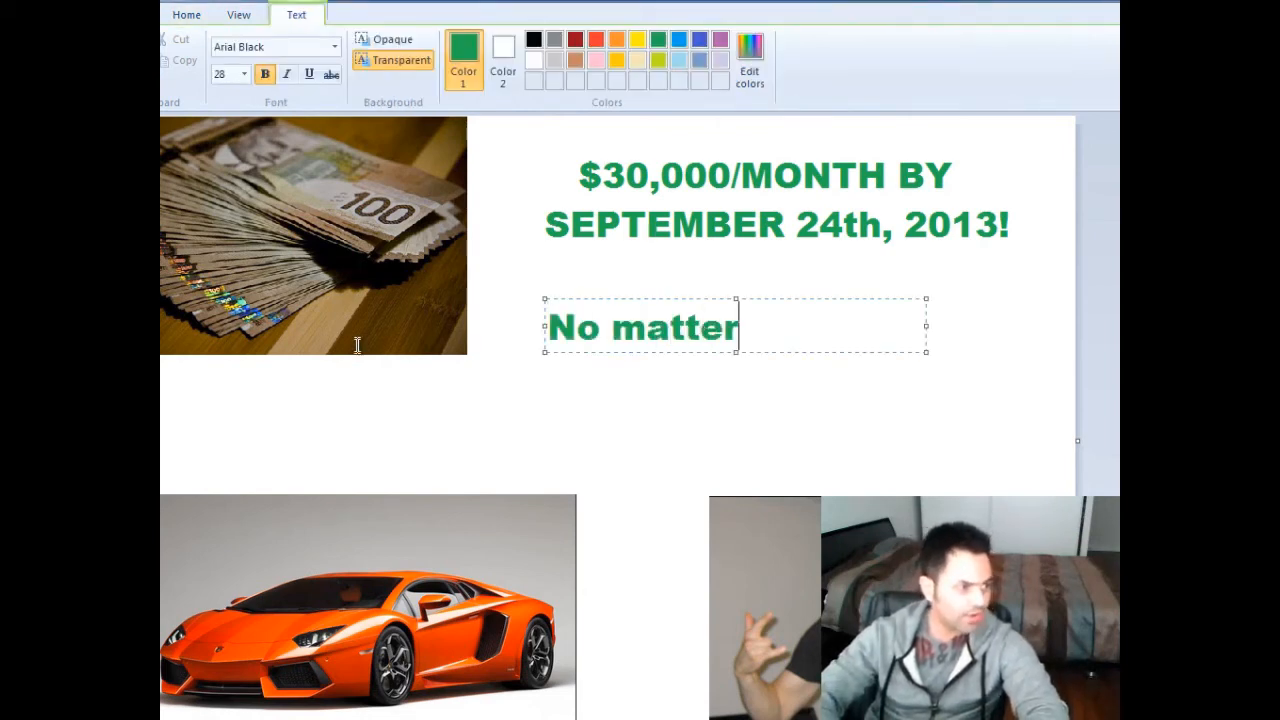
type(" how b ad it is, ")
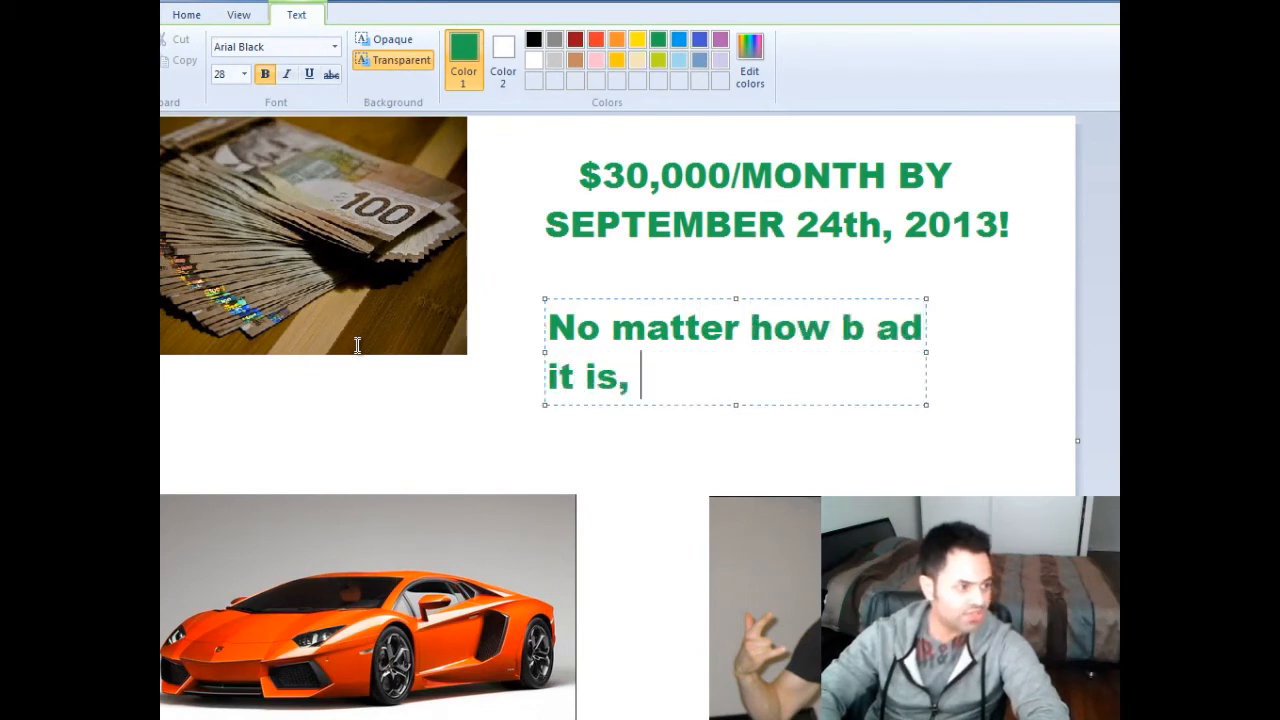
type("or how bad it ge")
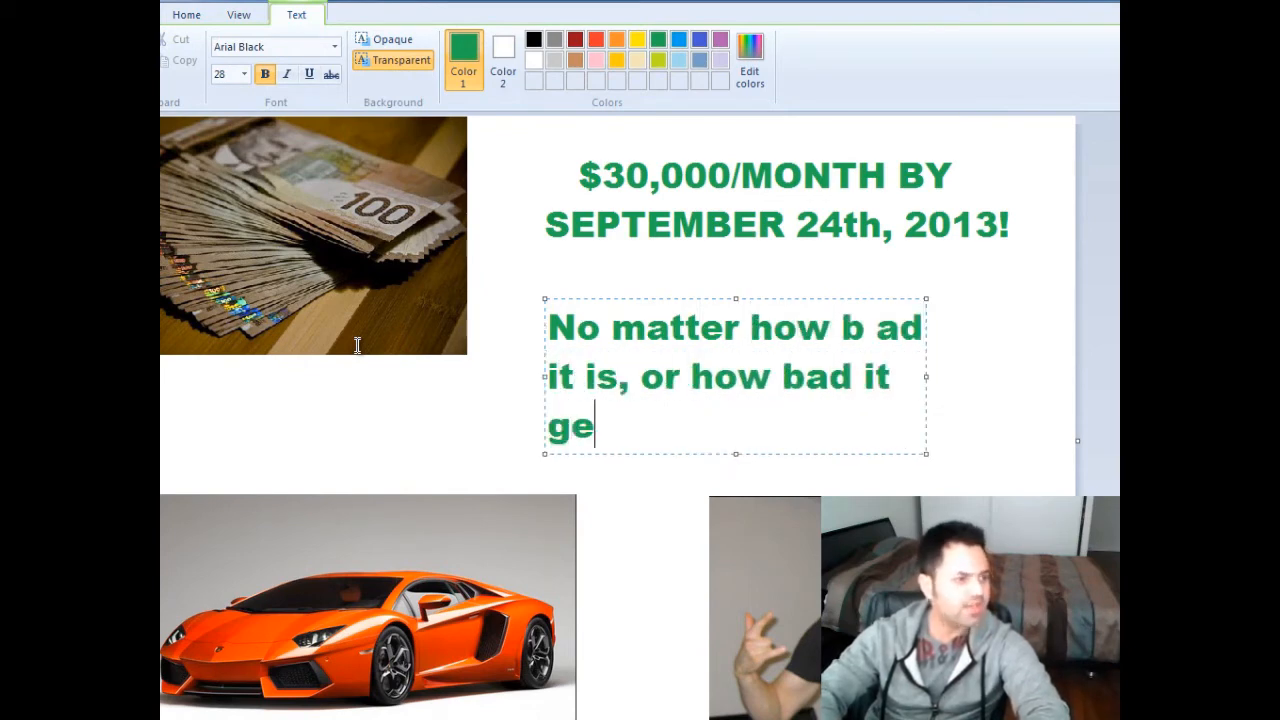
type("ts... I'm going to")
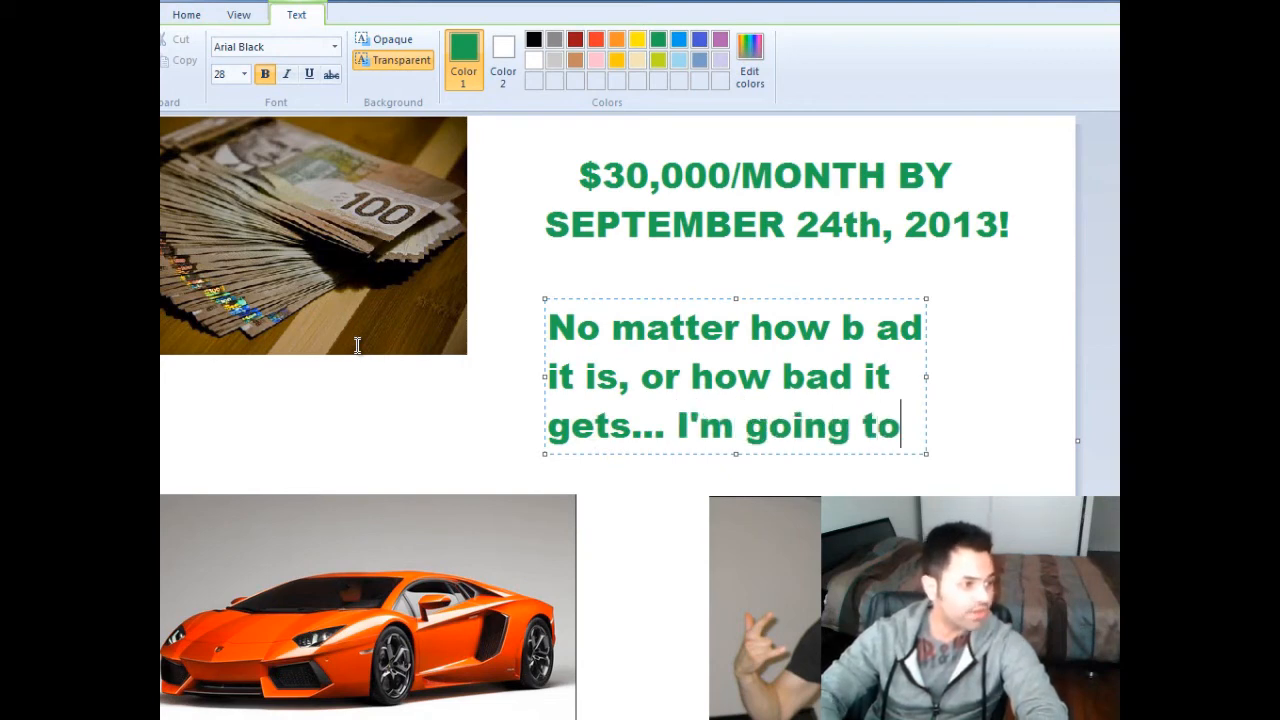